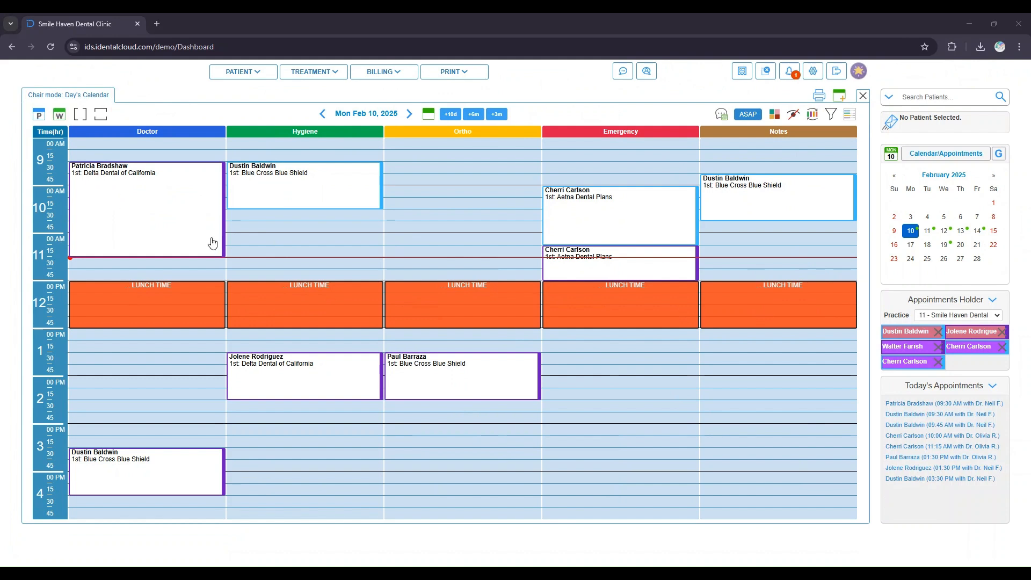
- Switch the day calendar from chair mode to provider mode
key(ctrl+plus)
key(ctrl+plus)
key(ctrl+plus)
key(ctrl+plus)
key(ctrl+plus)
key(ctrl+plus)
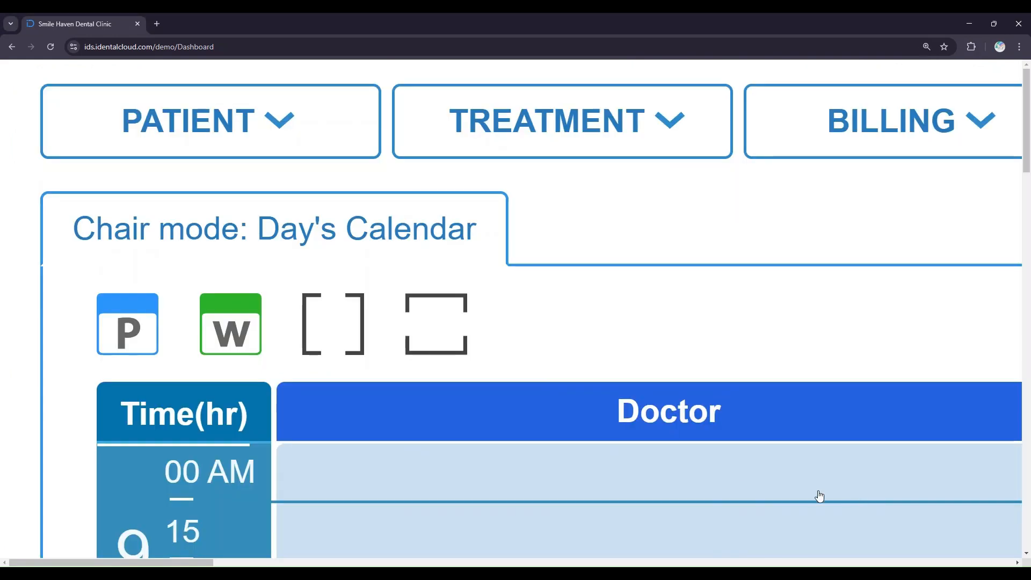
click(147, 336)
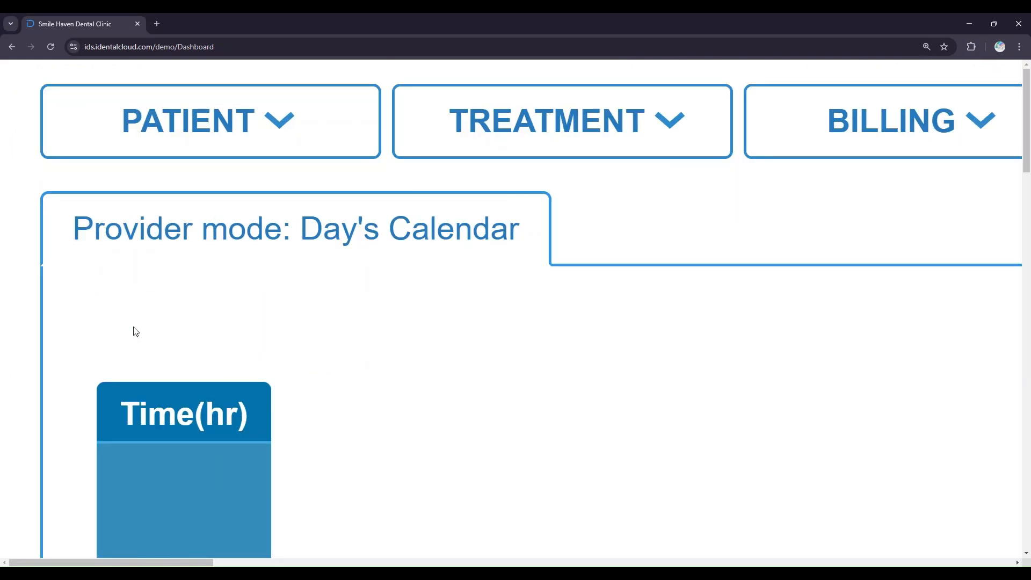
key(ctrl+0)
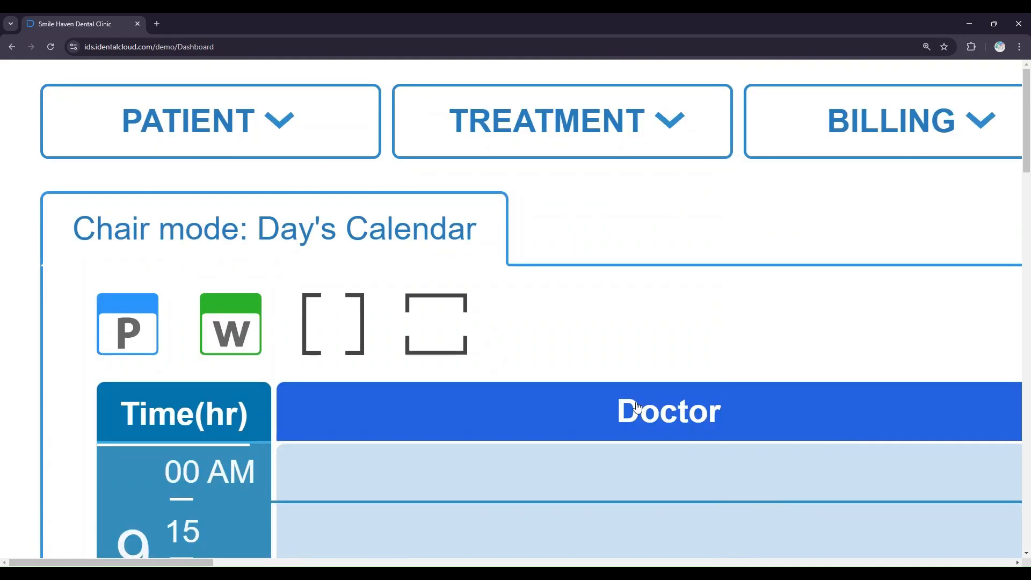
- Switch the calendar to the week view and then back to the day view
click(248, 340)
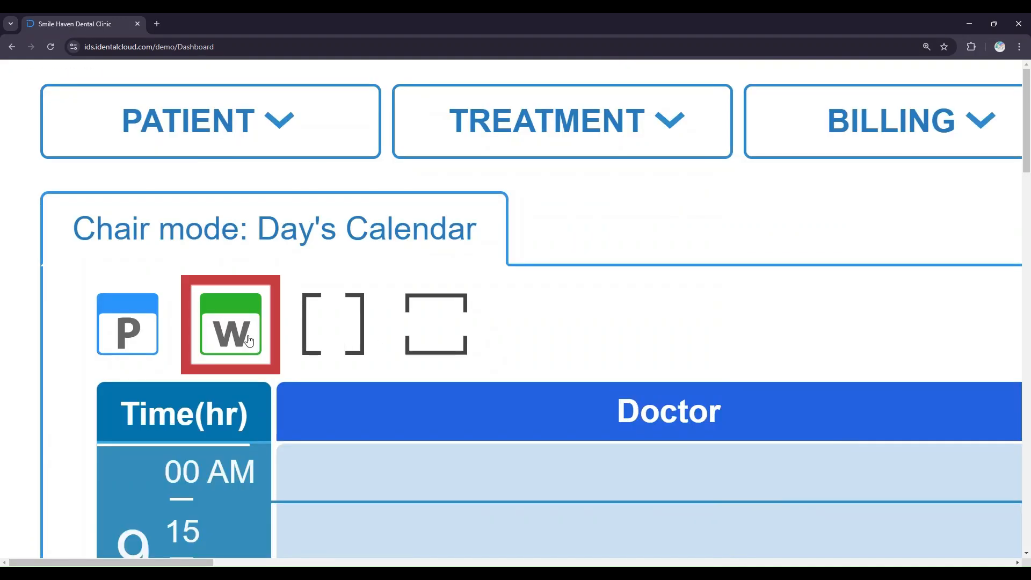
key(ctrl+0)
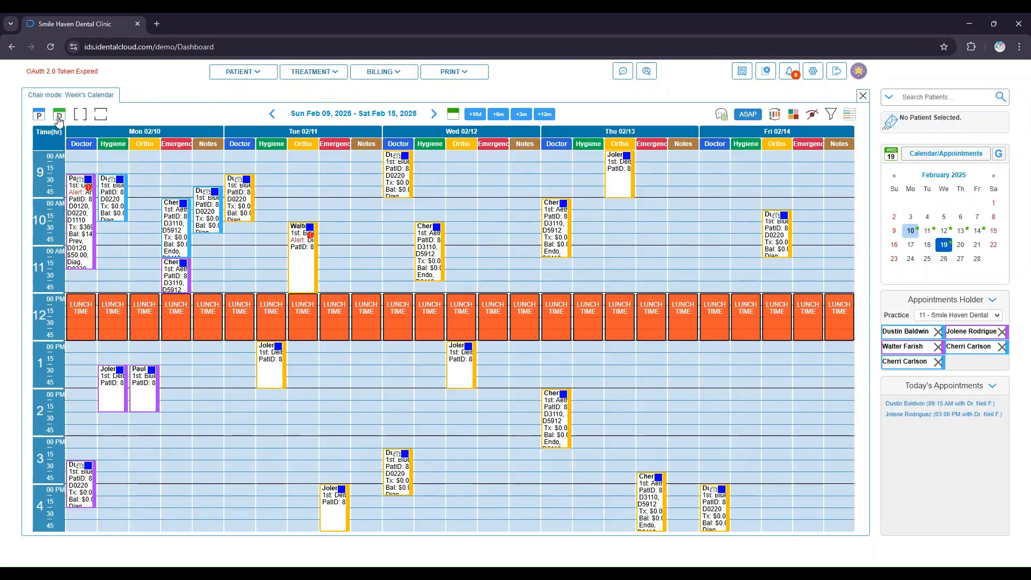
key(ctrl+plus)
key(ctrl+plus)
key(ctrl+plus)
key(ctrl+plus)
key(ctrl+plus)
key(ctrl+plus)
key(ctrl+plus)
key(ctrl+plus)
key(ctrl+plus)
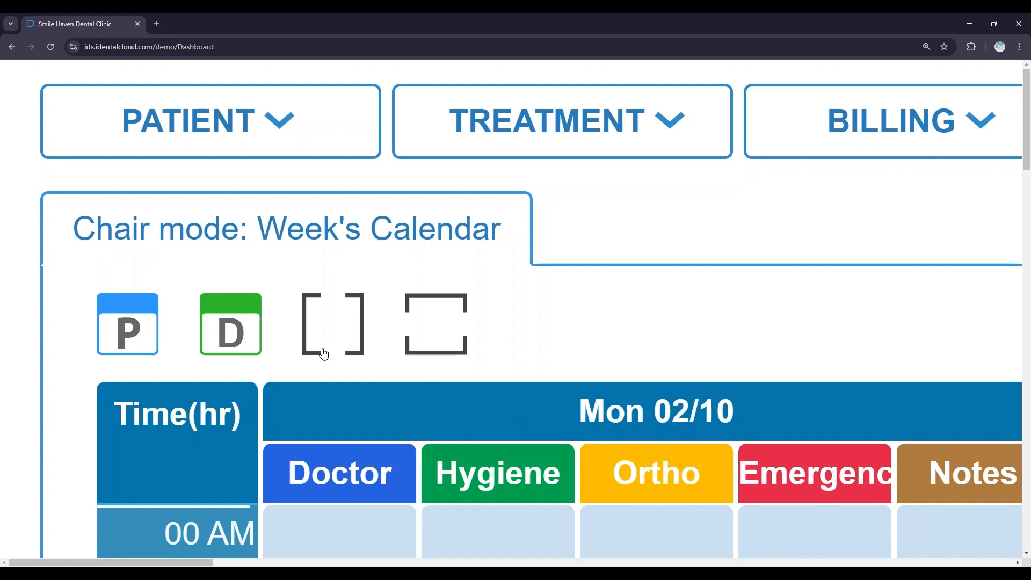
click(253, 333)
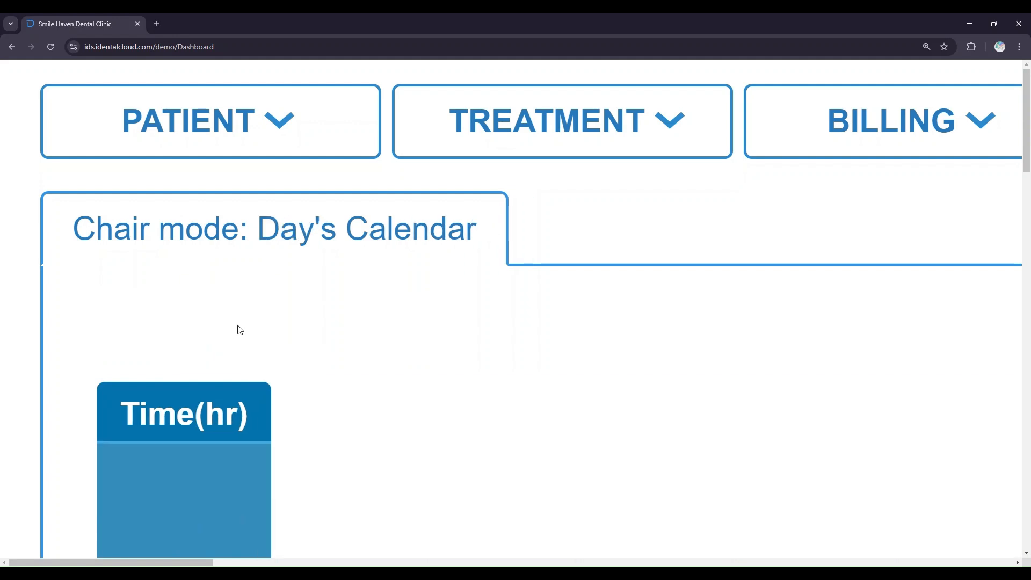
key(ctrl+0)
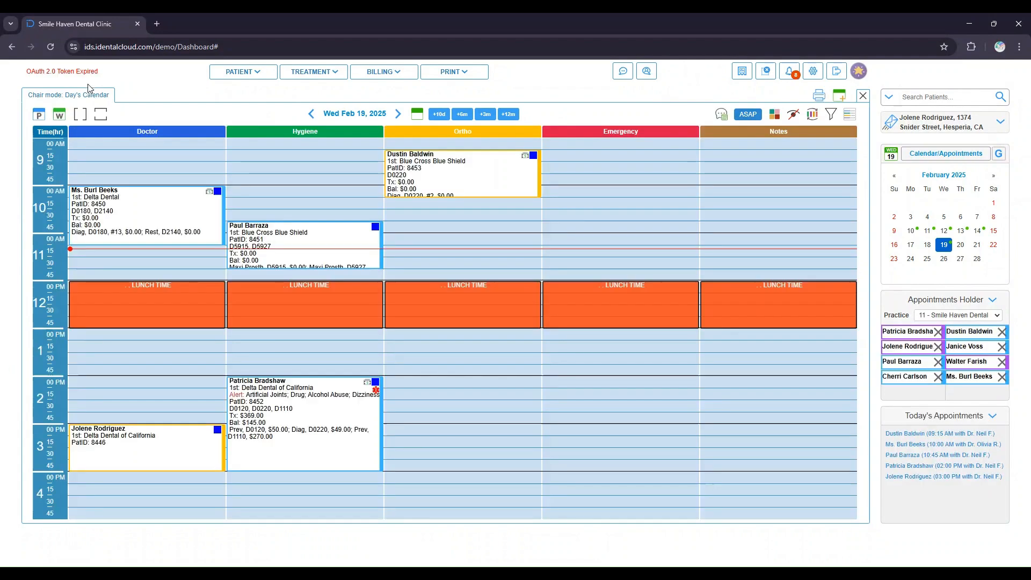
- Expand the calendar's chair columns to a wider layout
key(ctrl+plus)
key(ctrl+plus)
key(ctrl+plus)
key(ctrl+plus)
key(ctrl+plus)
key(ctrl+plus)
key(ctrl+plus)
key(ctrl+plus)
key(ctrl+plus)
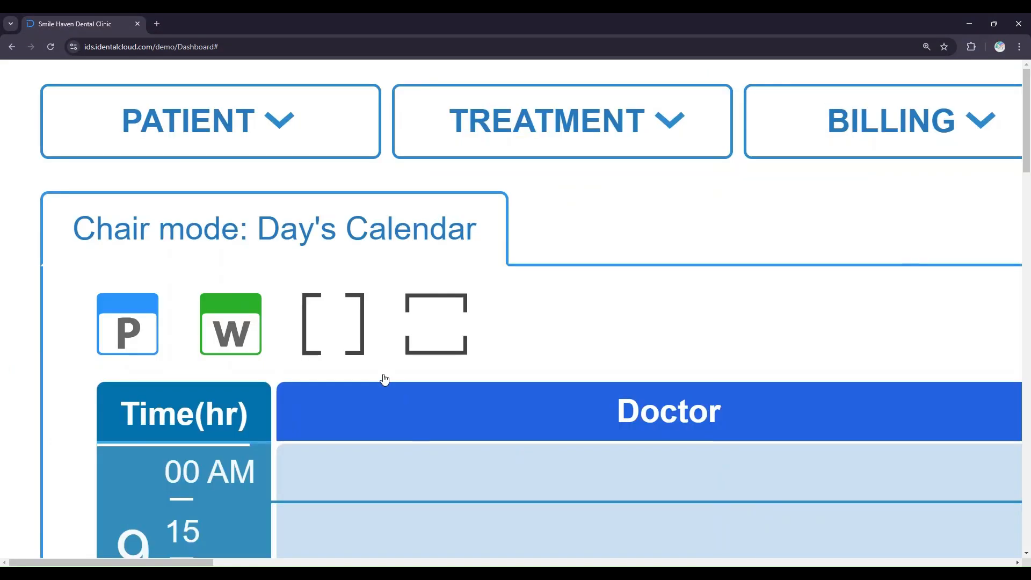
click(333, 351)
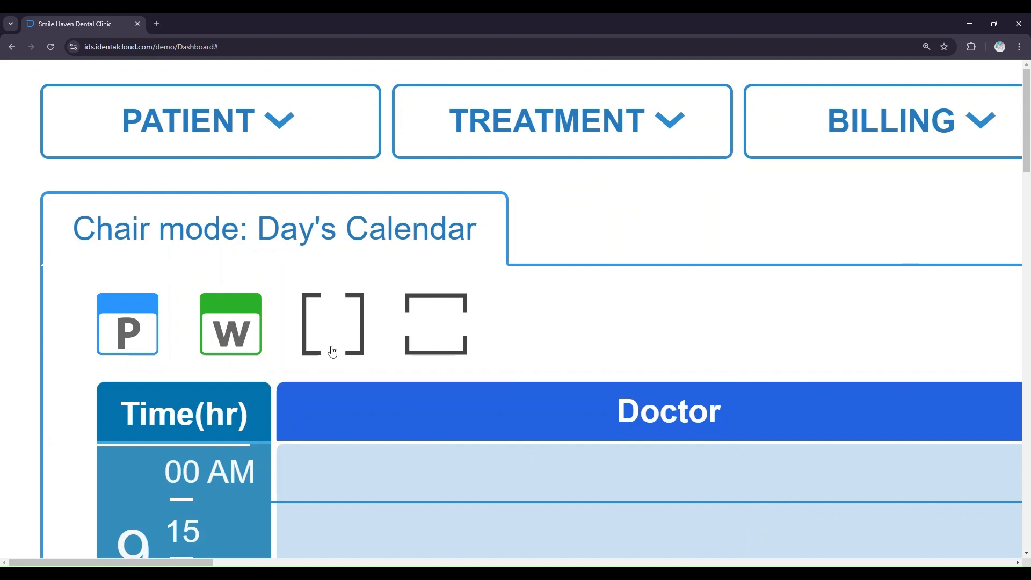
key(ctrl+0)
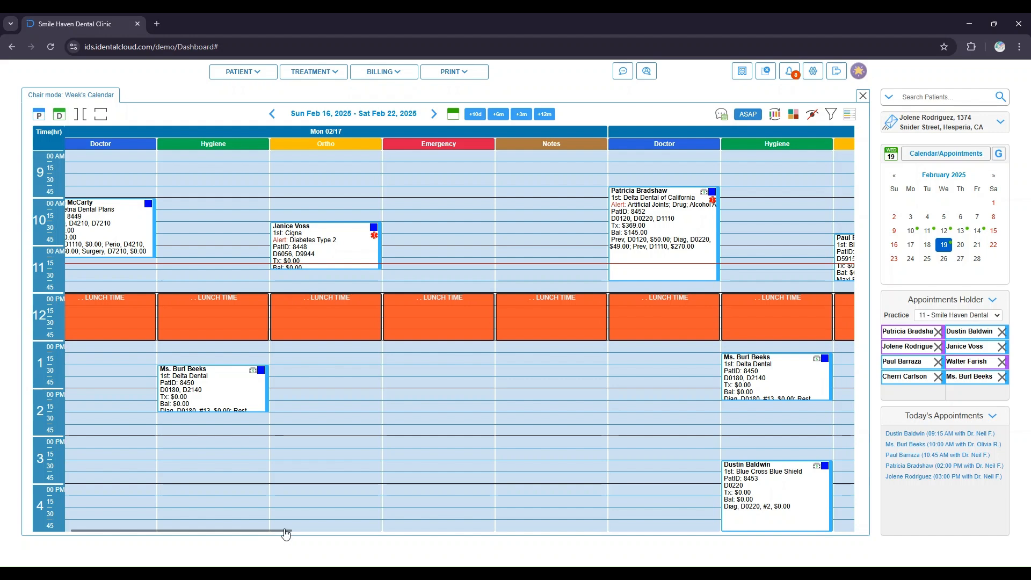
scroll(287, 535, left, 2)
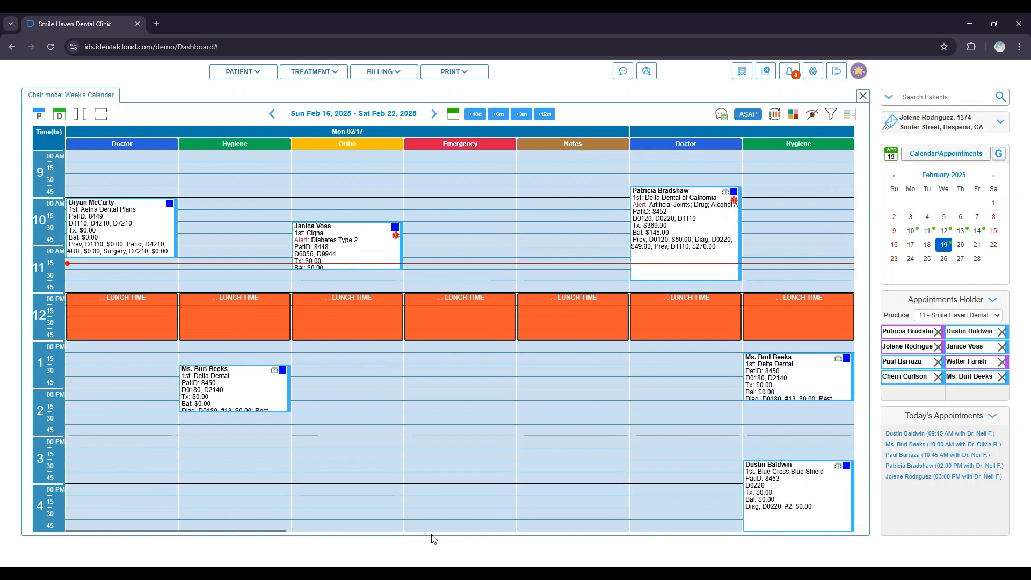
scroll(445, 515, right, 1)
drag(444, 514, 28, 483)
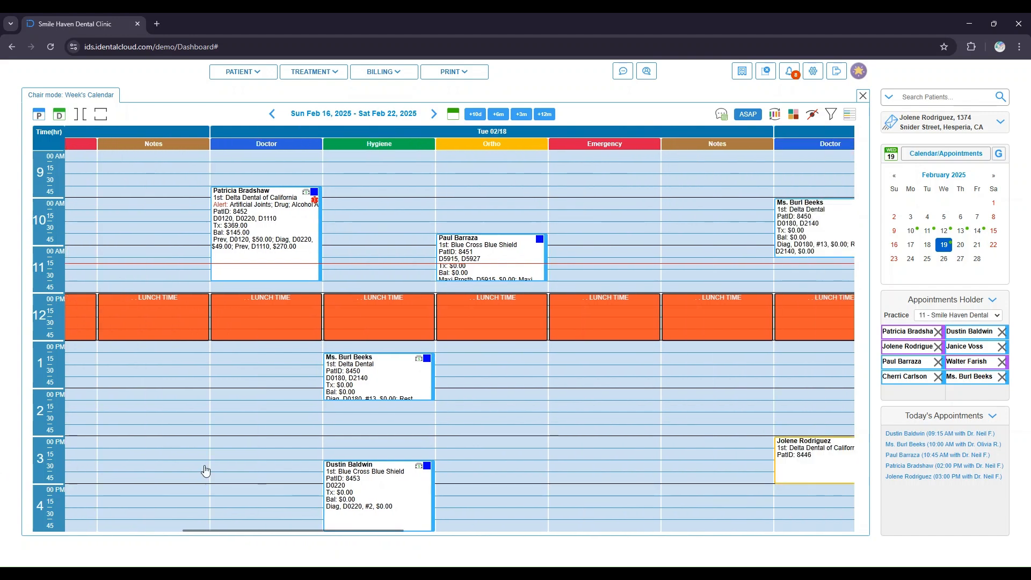
drag(681, 450, 811, 456)
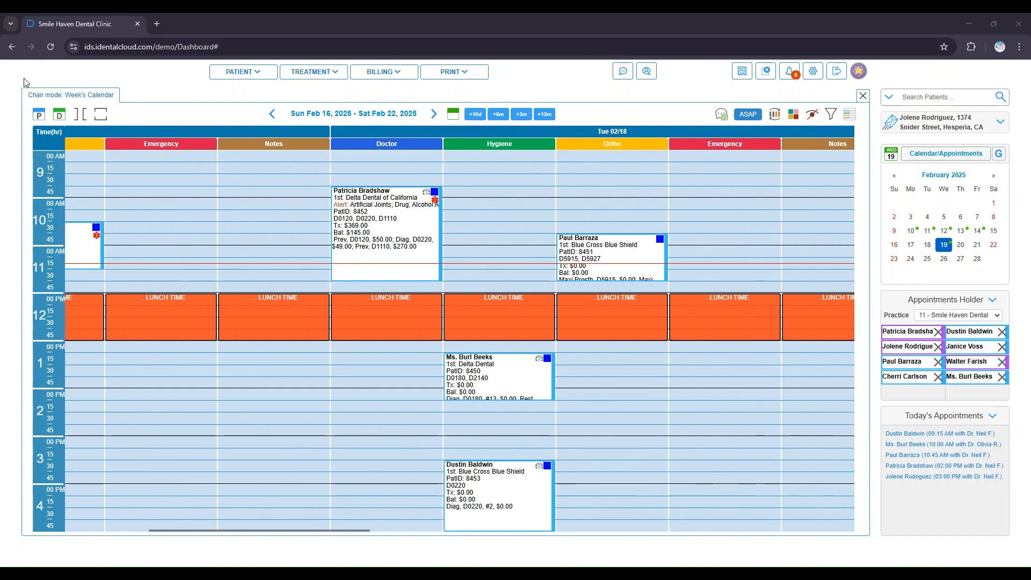
- Return the week calendar's chair columns to the compact width
click(79, 122)
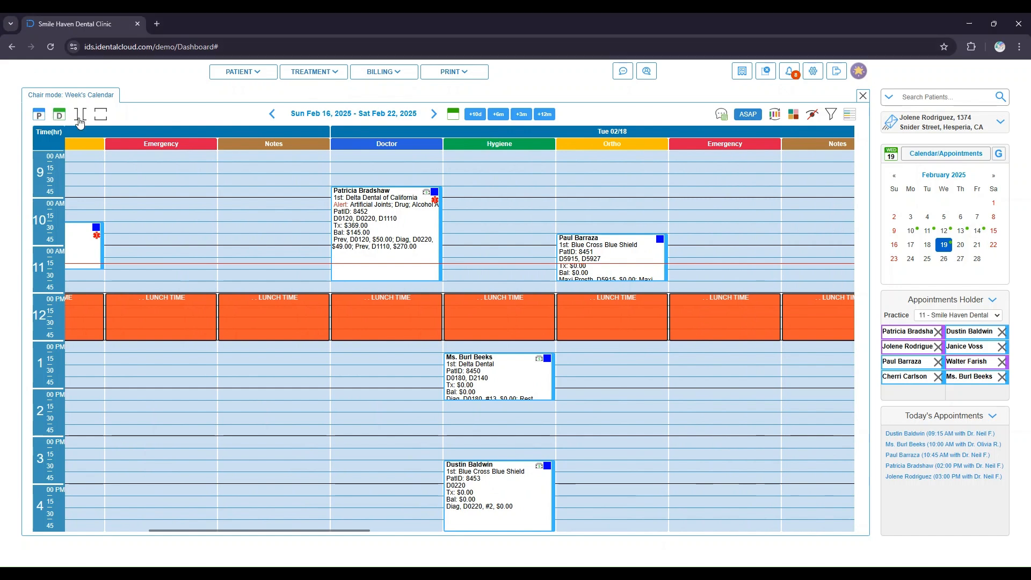
click(80, 115)
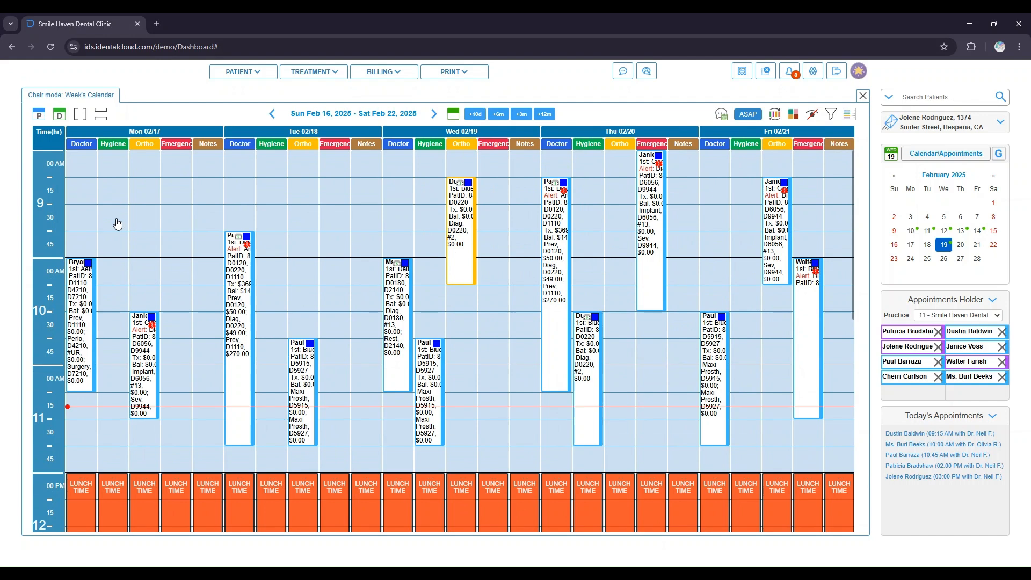
scroll(334, 343, down, 1)
scroll(335, 342, down, 10)
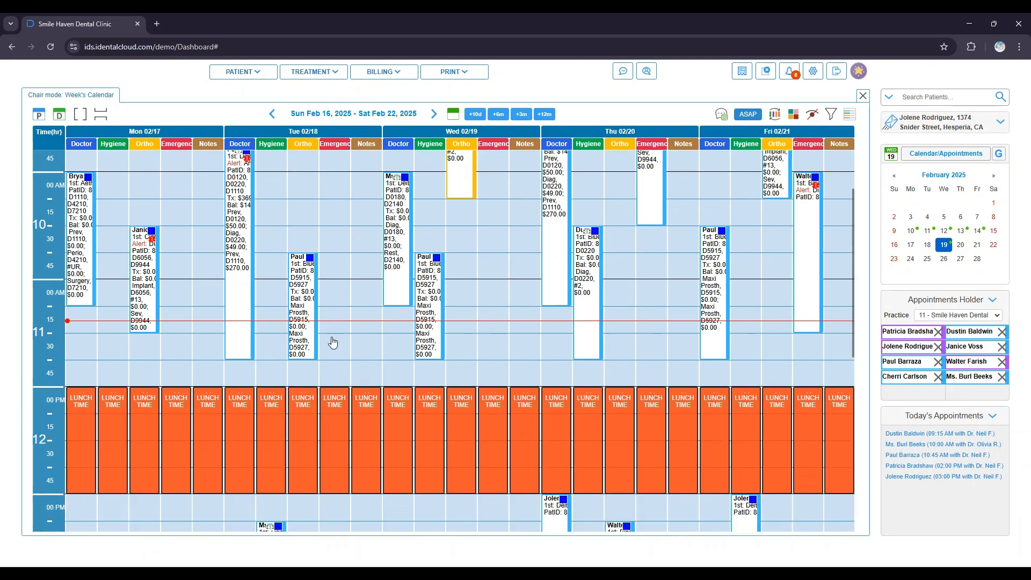
scroll(330, 340, down, 9)
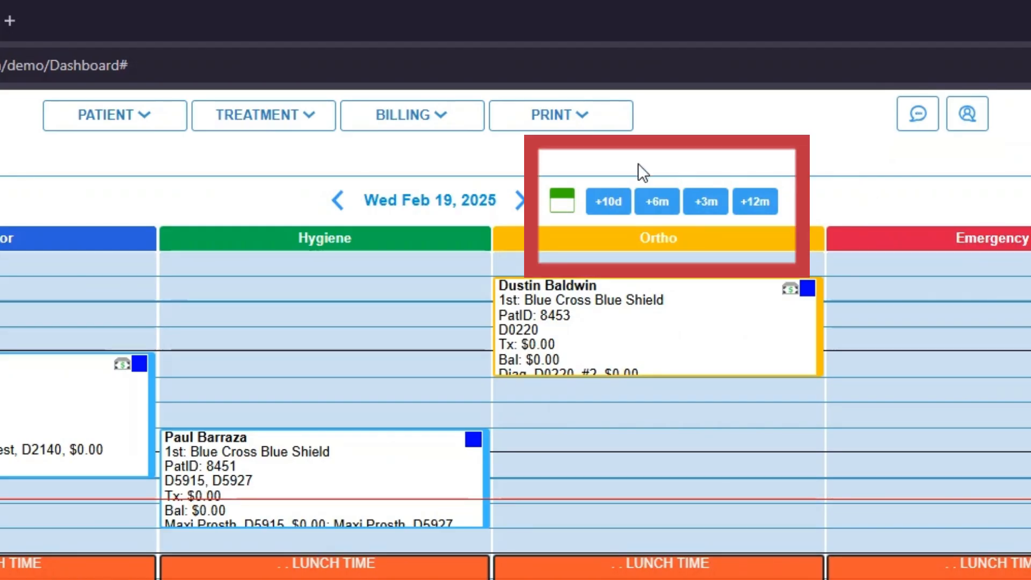
- Advance the calendar date with the +10d shortcut and then the +6m shortcut
click(607, 213)
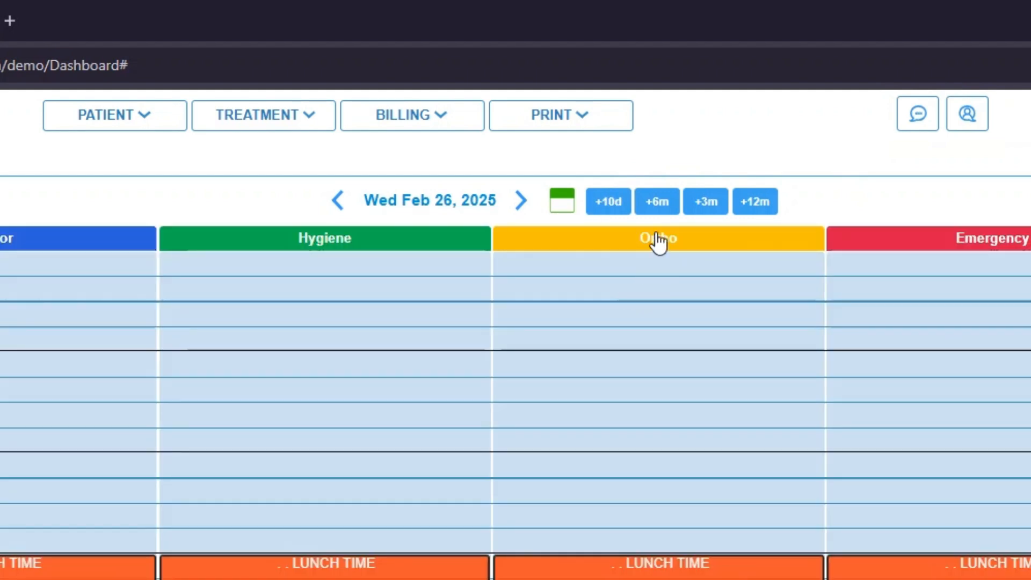
click(659, 211)
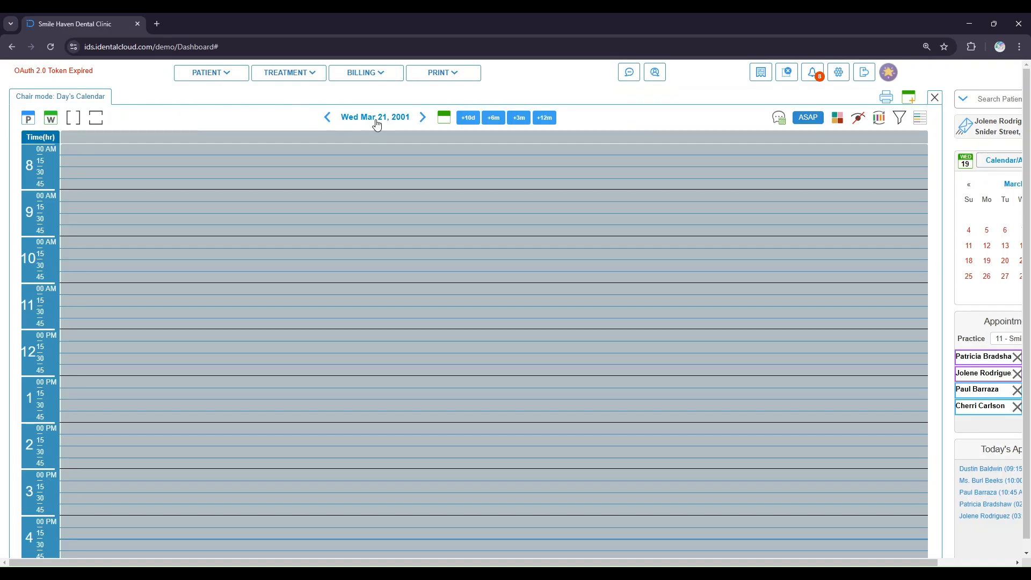
- Go to 03/21/2025 by entering the date, then pick March 31 in the date picker
click(376, 119)
text(03)
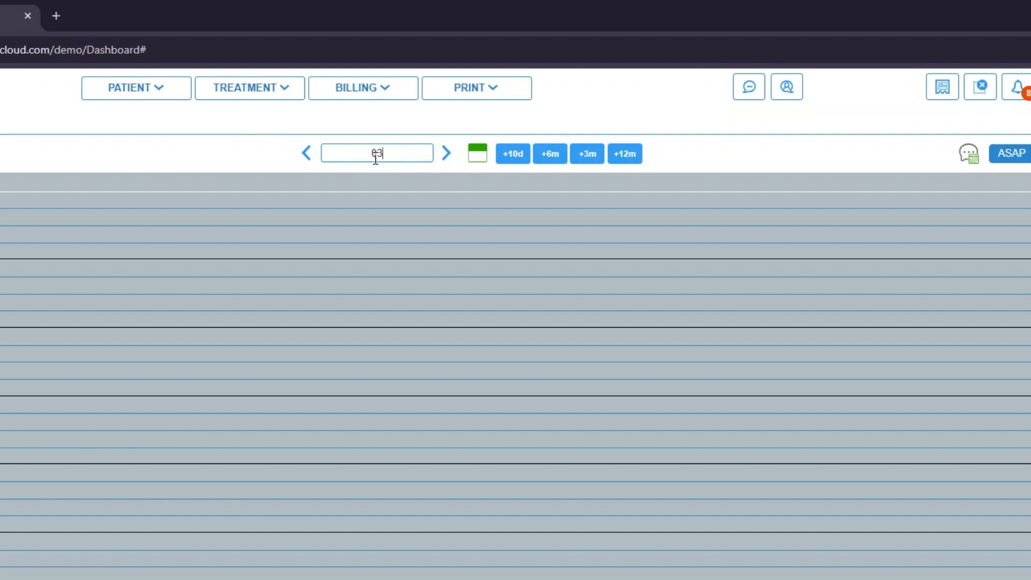
text(/21/2025)
key(Return)
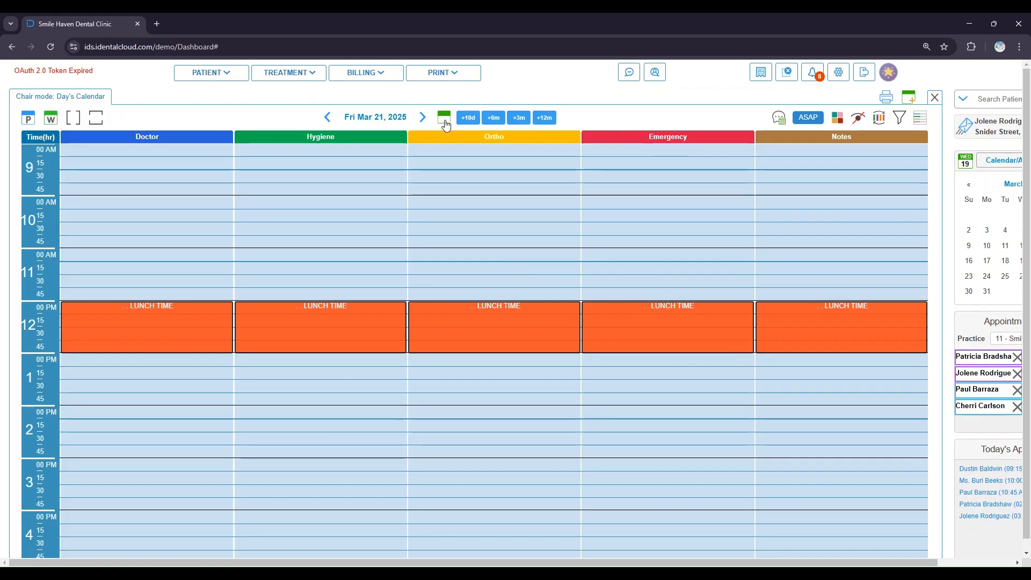
click(477, 152)
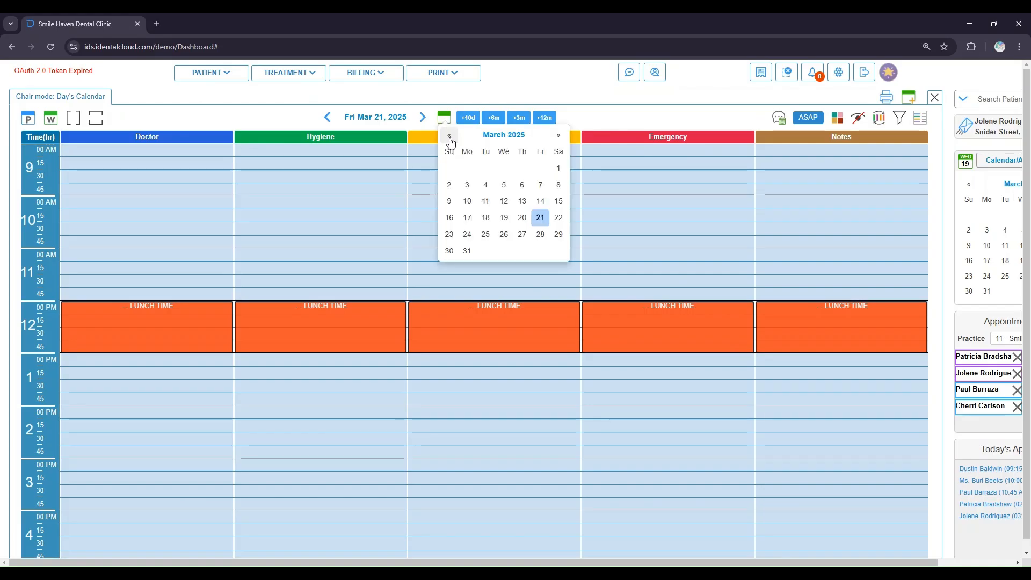
click(467, 251)
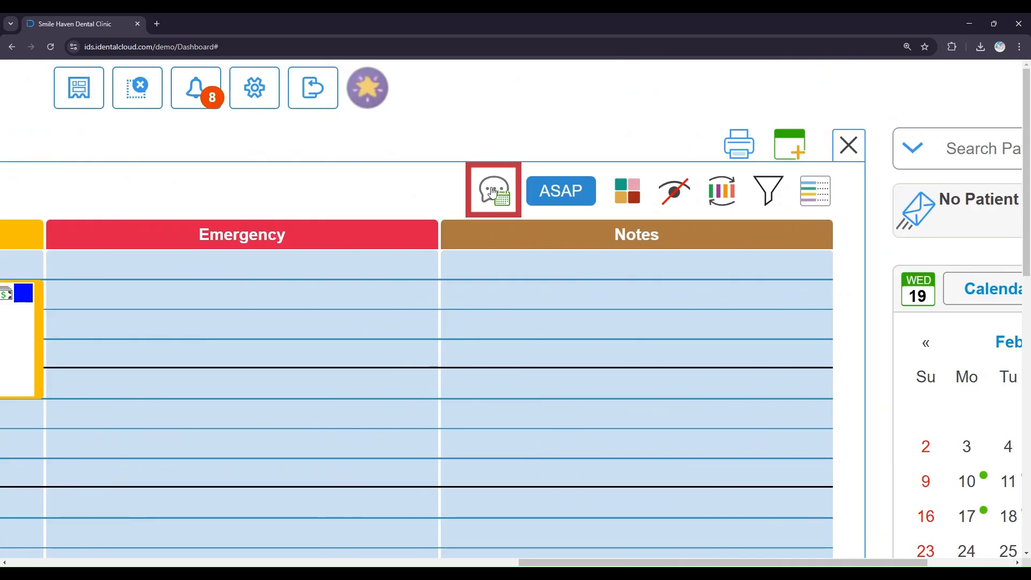
- Open the Calendar Text dialog and exclude No Show appointments from the recipients
click(493, 191)
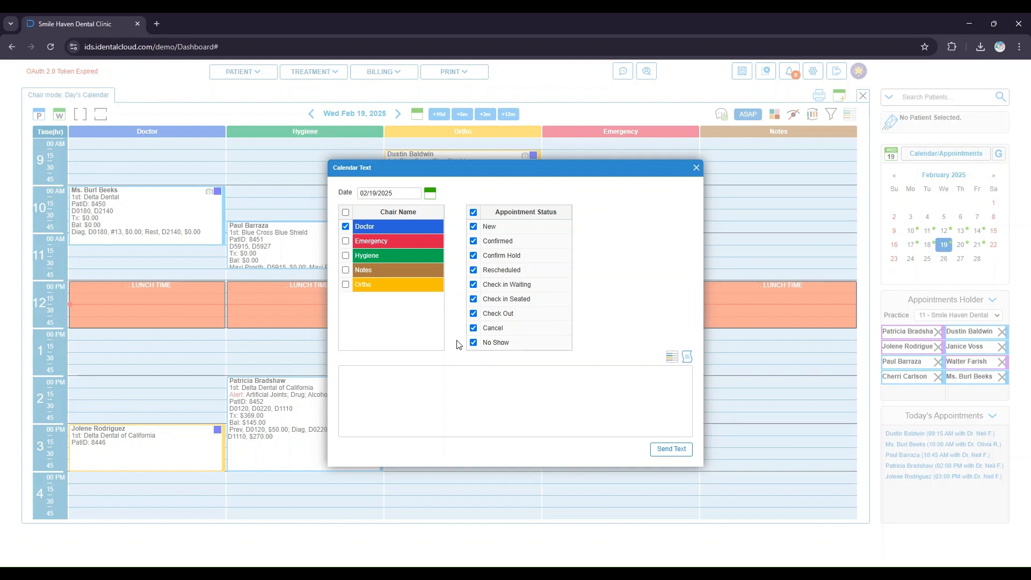
click(471, 344)
click(553, 376)
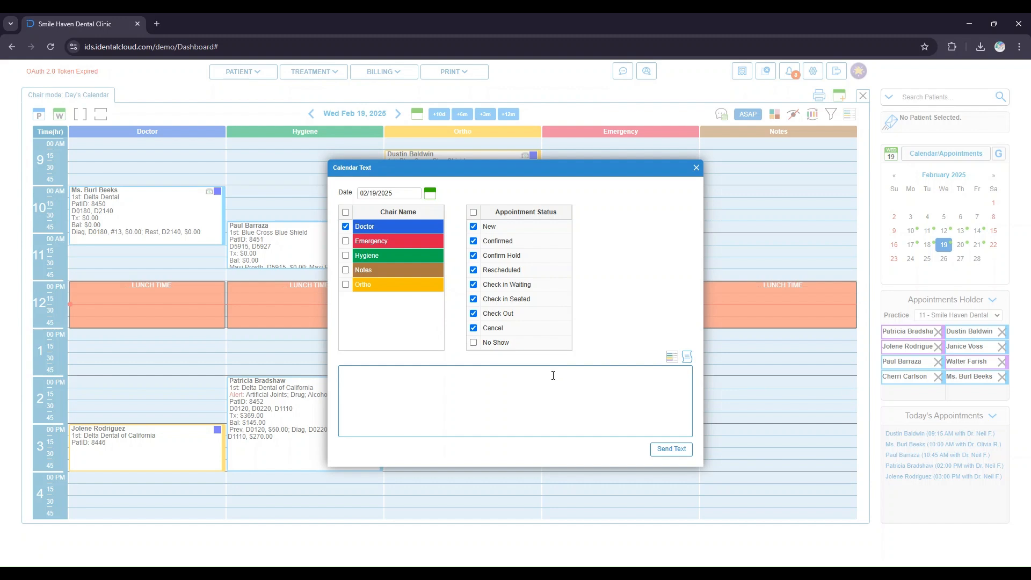
- Paste a prepared family-emergency message into the message box, then clear it
text(Hello)
key(ctrl+a)
text(Hello $PatientFirstName $PatientLastName, unfortunately, due to a family emergency I will not be available for your appointment. Please contact our front office to reschedule your appointment)
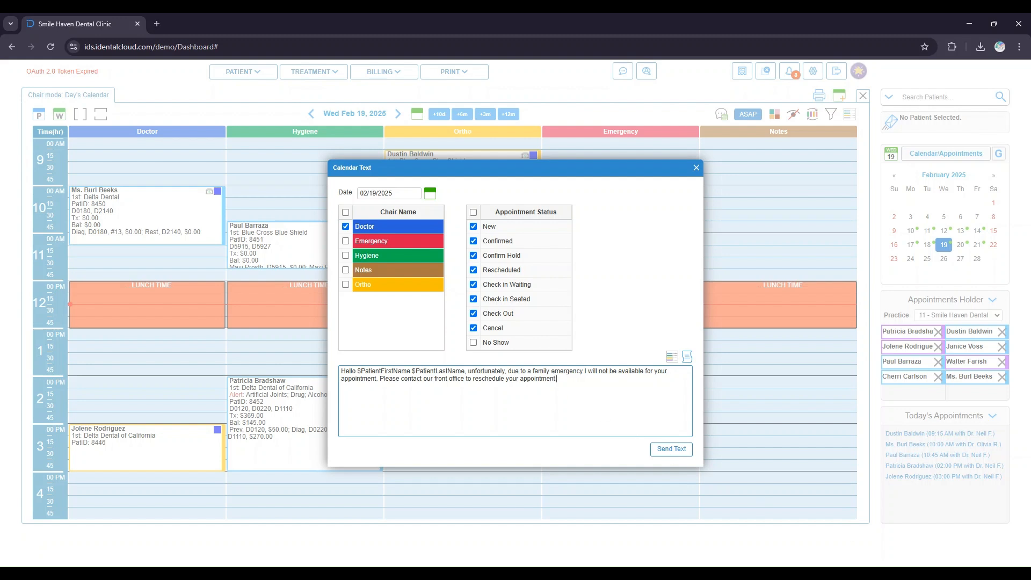
key(ctrl+a)
key(BackSpace)
- Start the message with Hello followed by the $PatientFirstName and $PatientLastName placeholders
text(Hello,)
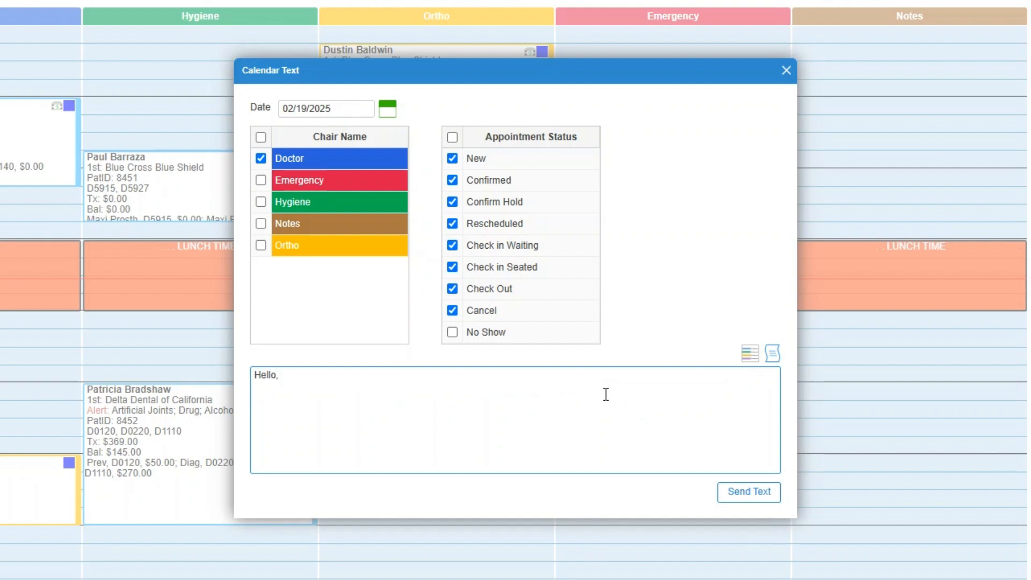
key(BackSpace)
click(750, 353)
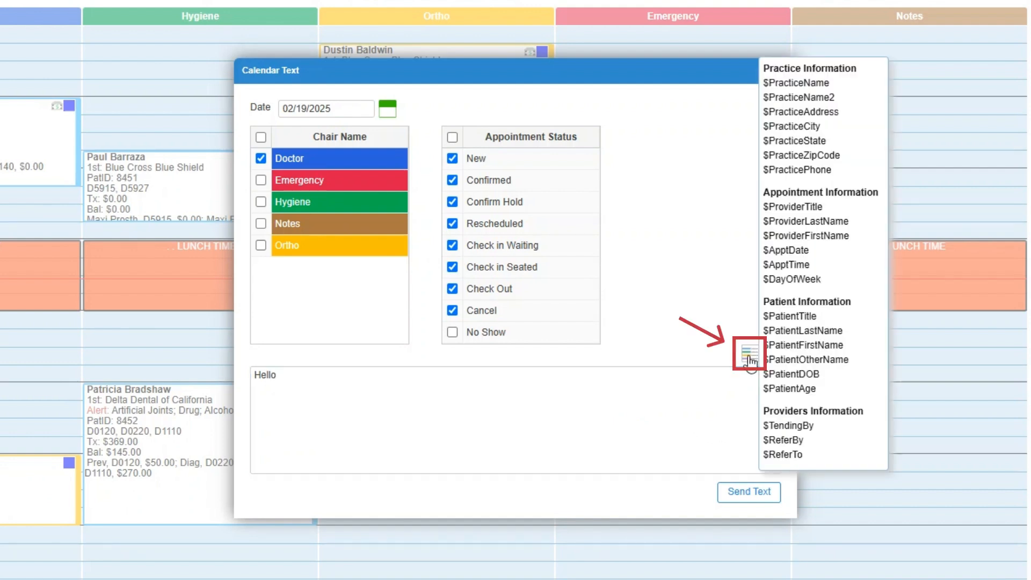
click(803, 347)
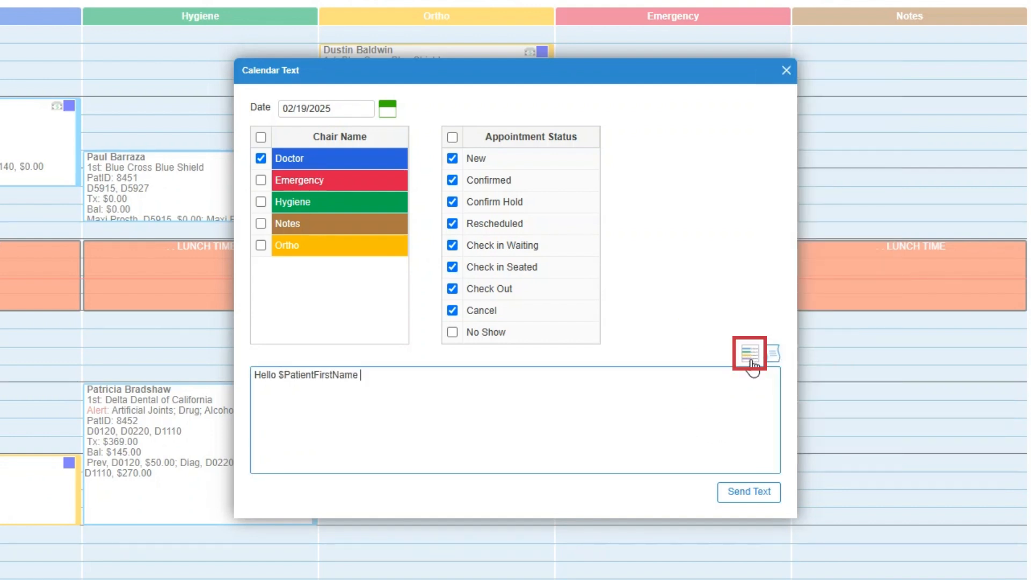
click(751, 359)
click(804, 332)
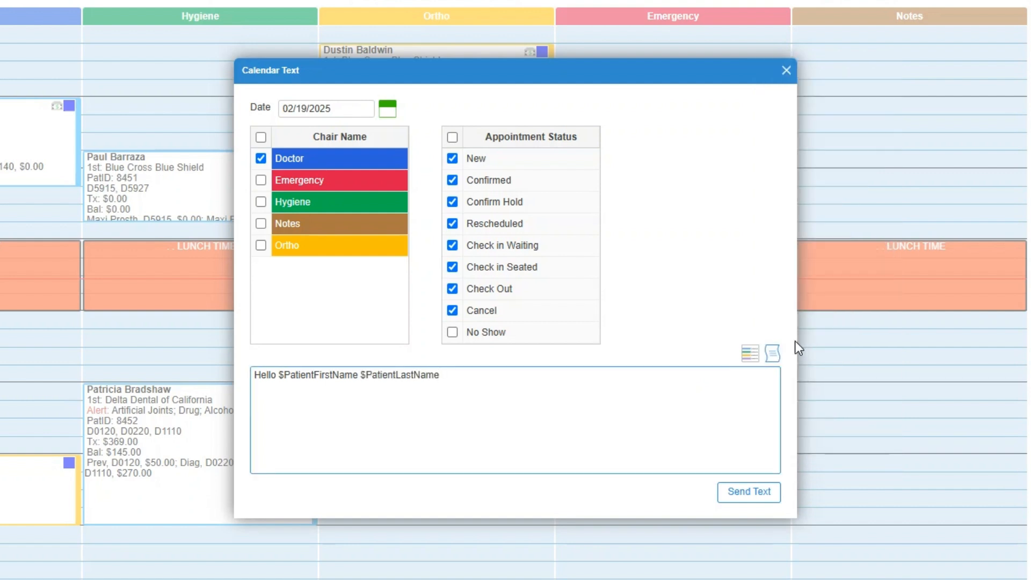
- Continue the message with ", due to family emergency I will not be available"
text(, due to family emergency )
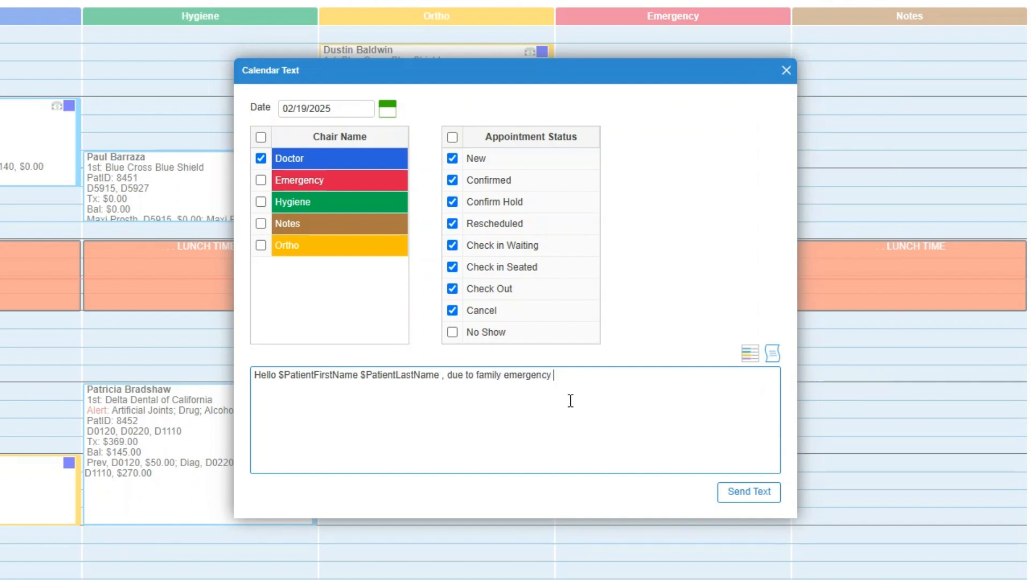
text(I will not be available)
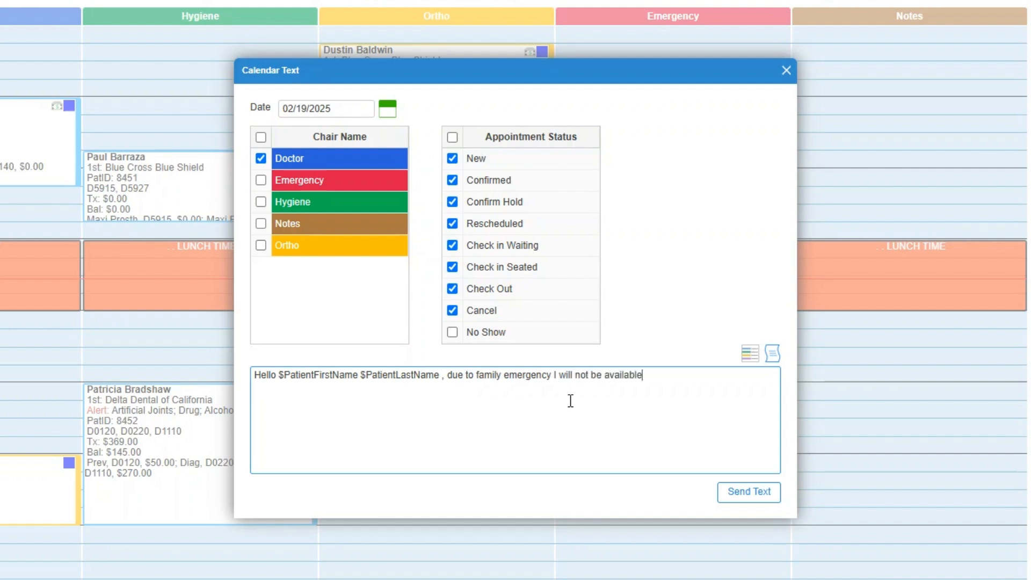
text( for your appointment.)
text( Please )
text(contact our front )
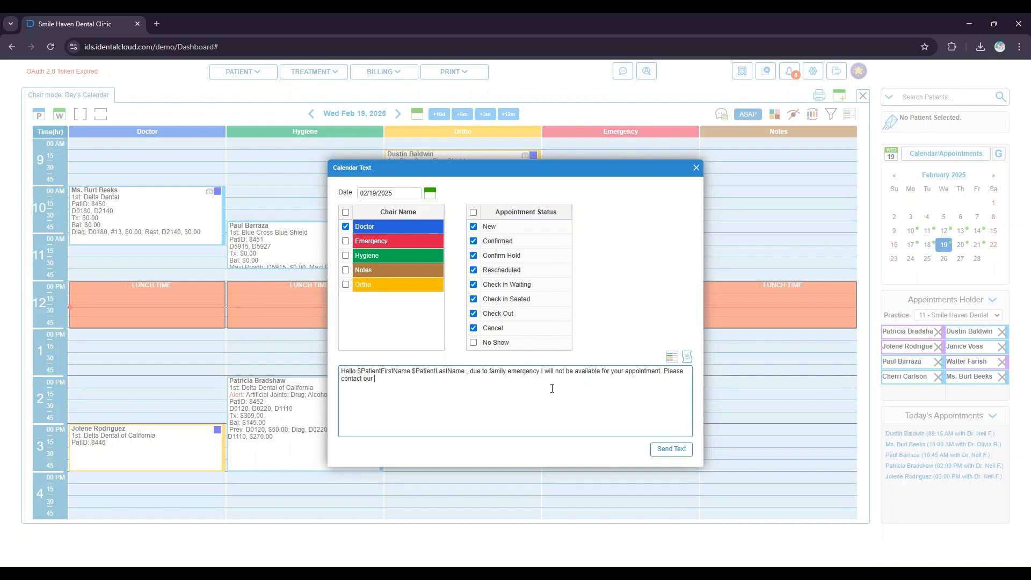
text(office to reschedule. Thank you!)
- Finish the message with " for your appointment. Please contact our front office to reschedule. Thank you!" and send the text
click(672, 449)
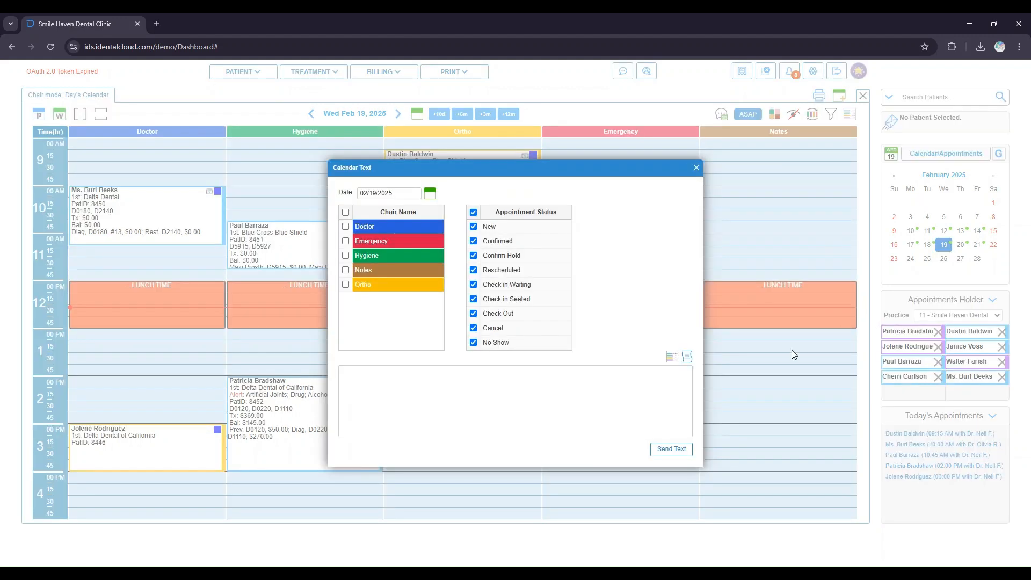
- Fill the message from the family-emergency iChat macro, then send it to Doctor-chair patients excluding No Show appointments
click(688, 359)
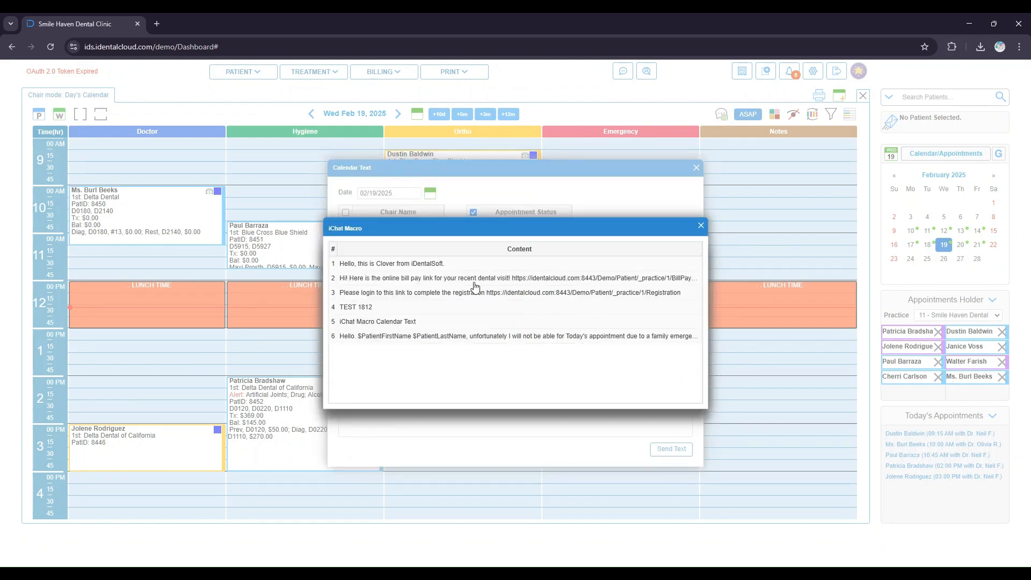
double_click(524, 337)
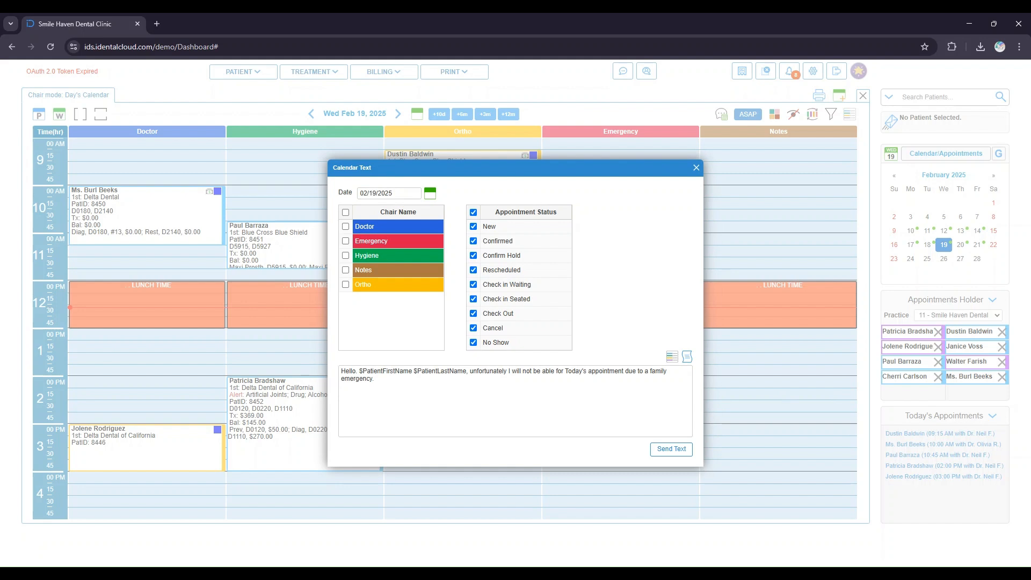
click(345, 227)
click(473, 343)
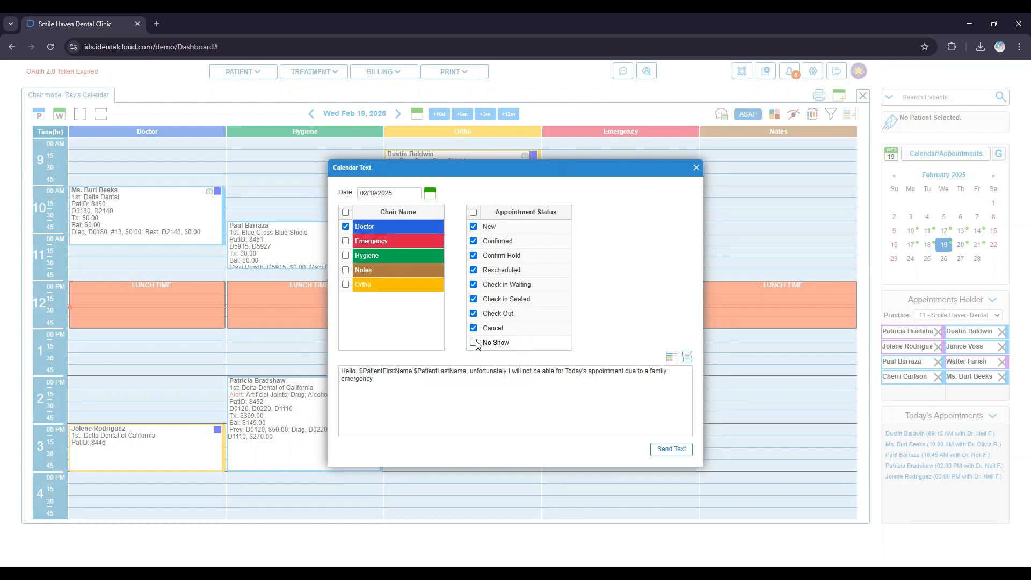
click(660, 450)
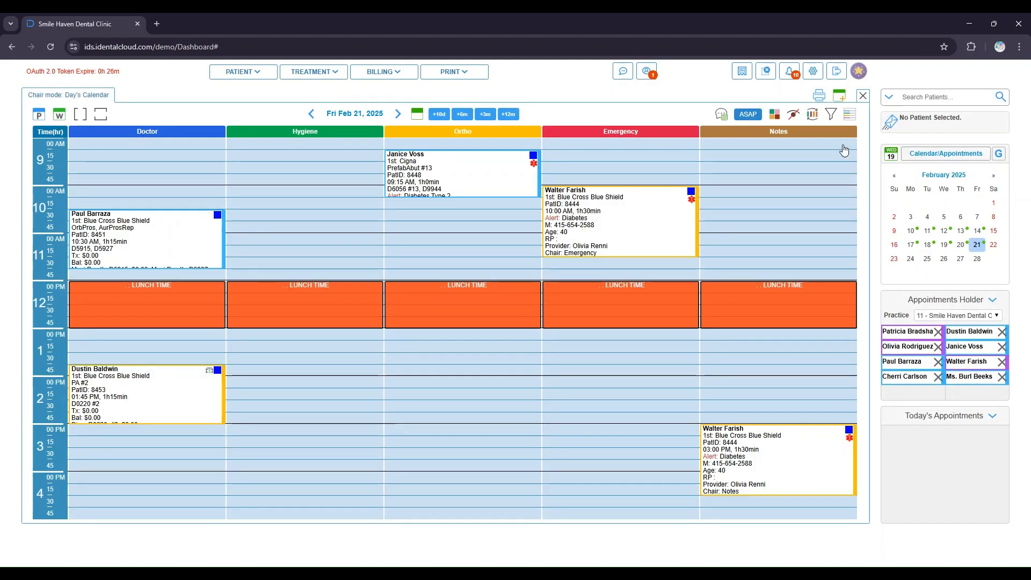
- Add and save a new Text iChat macro reading "Hi, this is Dr. Neil." in the preferences
click(814, 72)
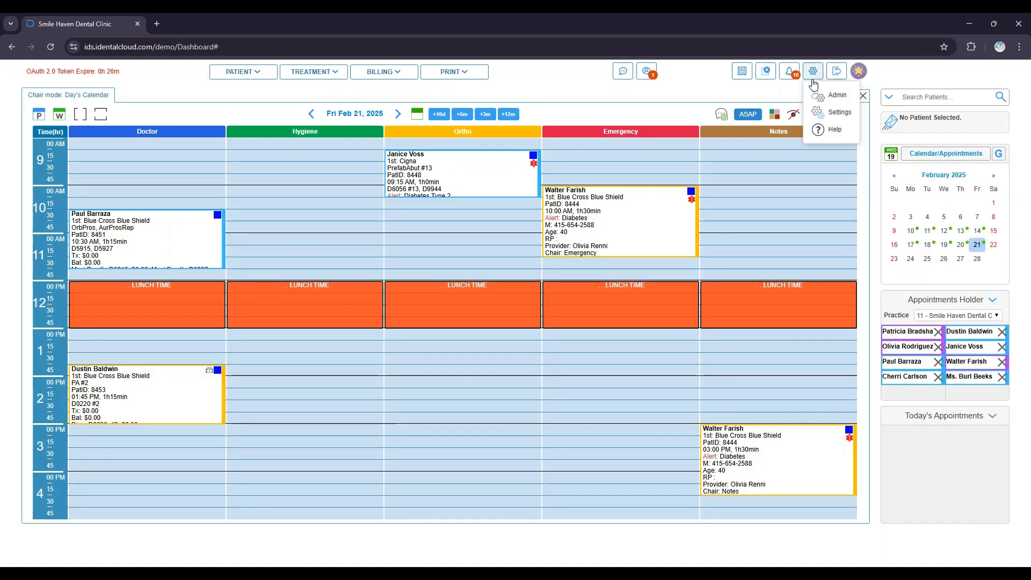
click(828, 114)
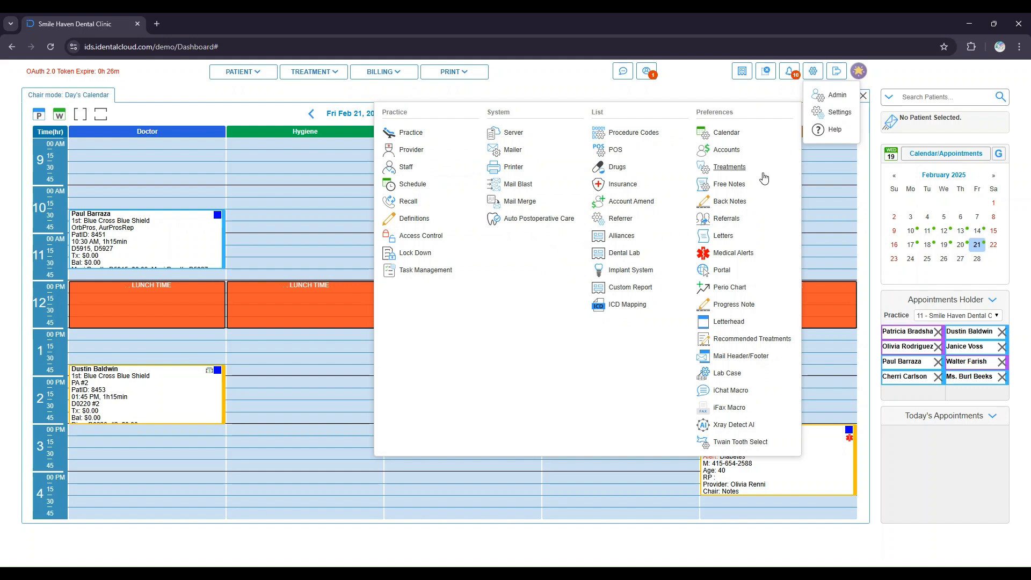
click(731, 390)
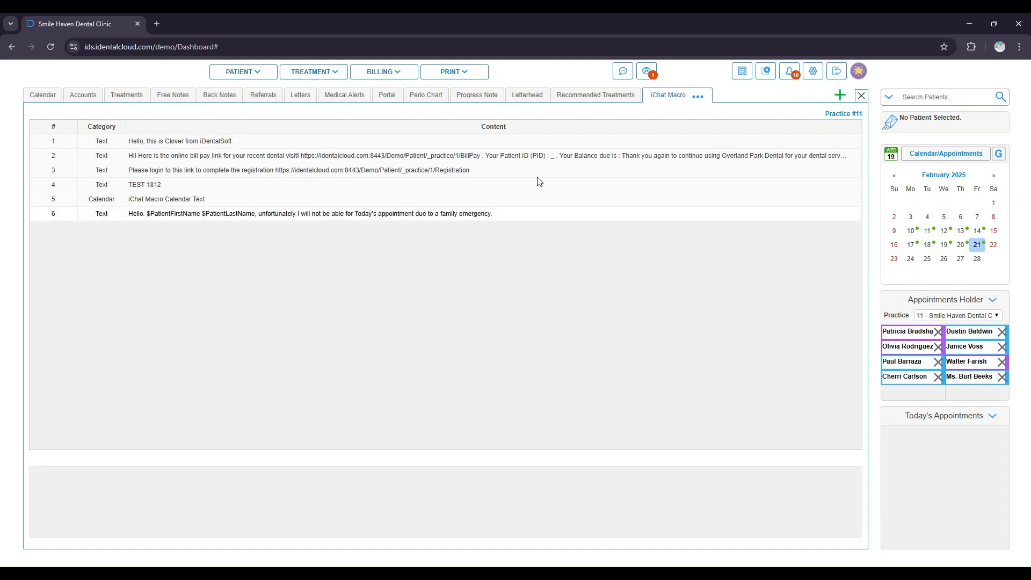
click(839, 96)
click(226, 480)
text(Hi, this is Dr. Neil.)
click(100, 472)
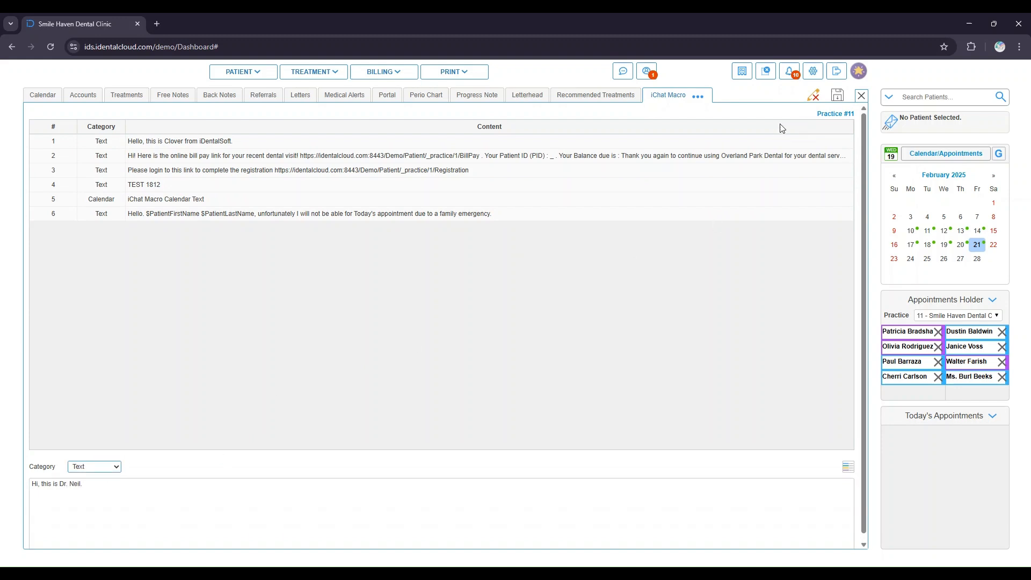
click(837, 97)
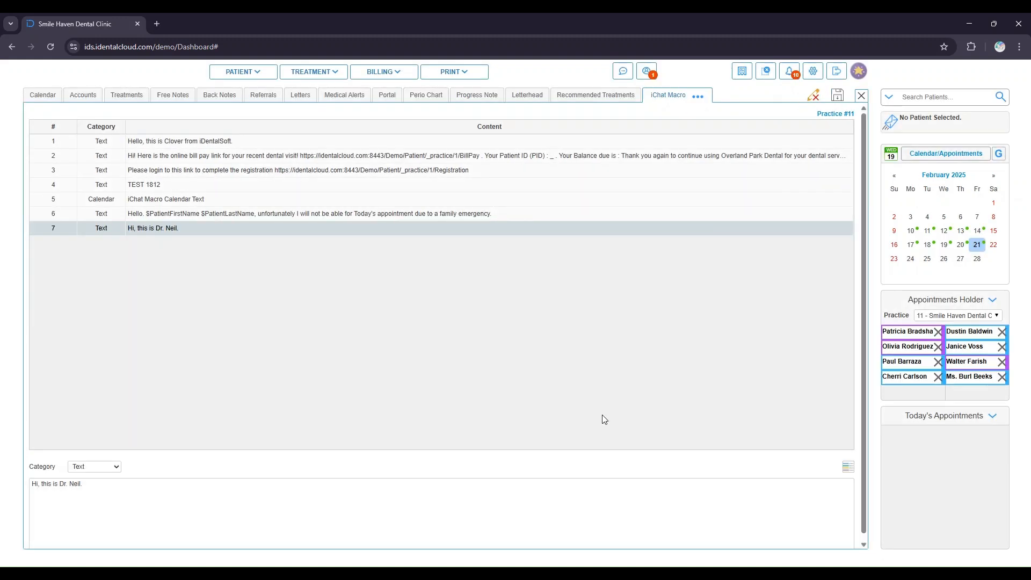
- Return to the calendar and open the ASAP appointment list, then close it
click(814, 96)
click(576, 330)
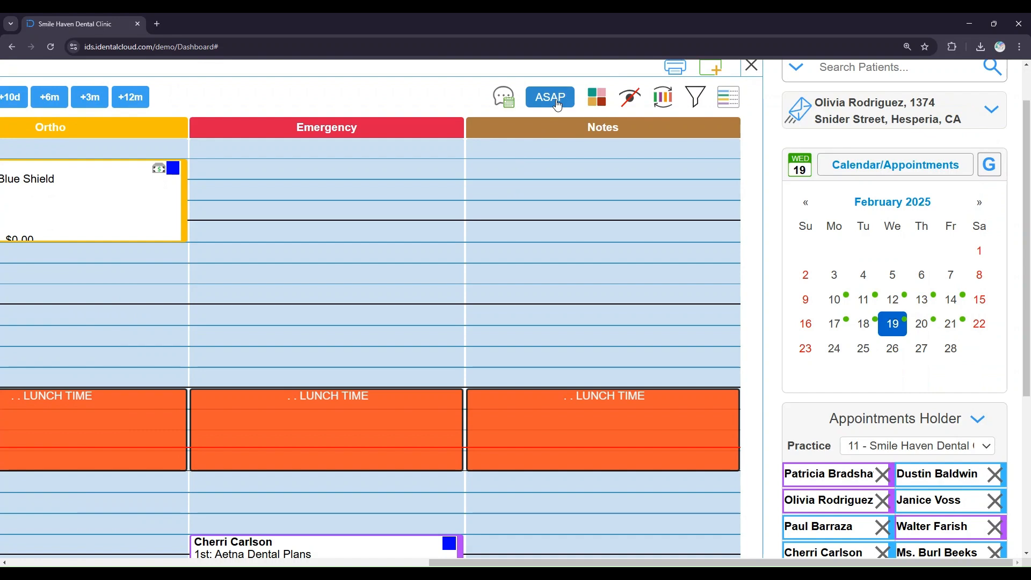
click(556, 101)
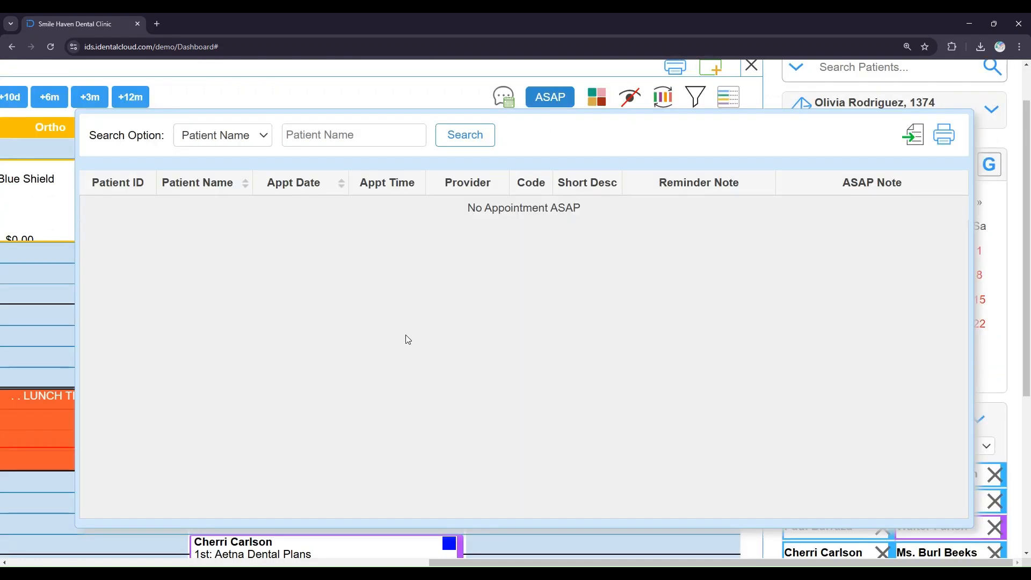
click(451, 95)
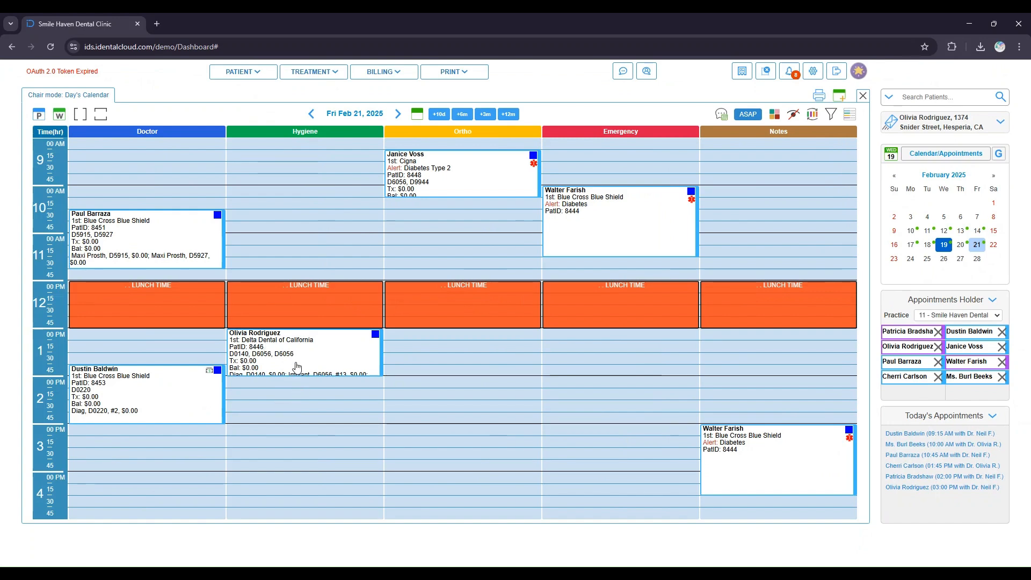
- Add the 1:00 PM Hygiene appointment on Feb 21 to the ASAP list
click(295, 365)
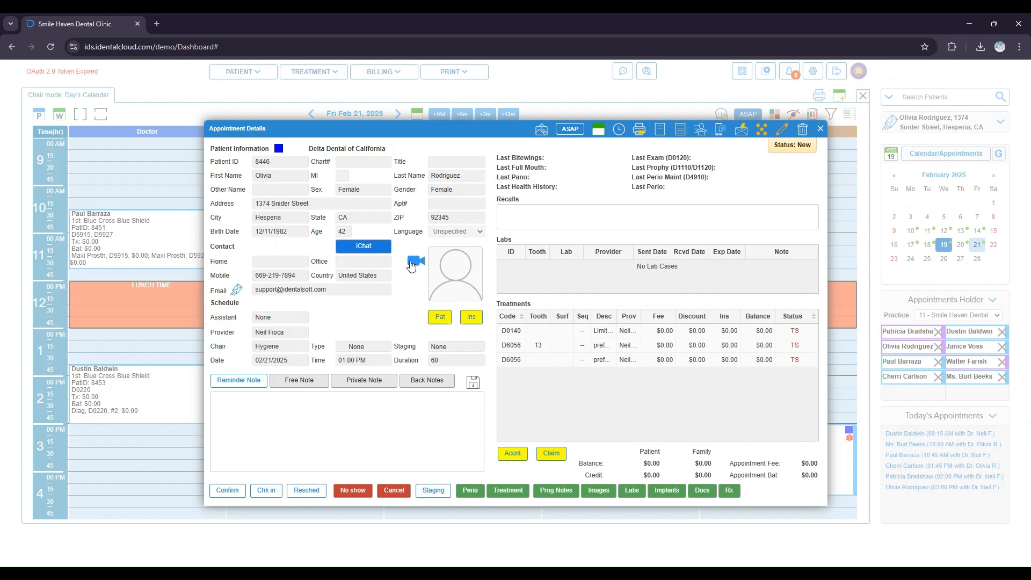
click(568, 132)
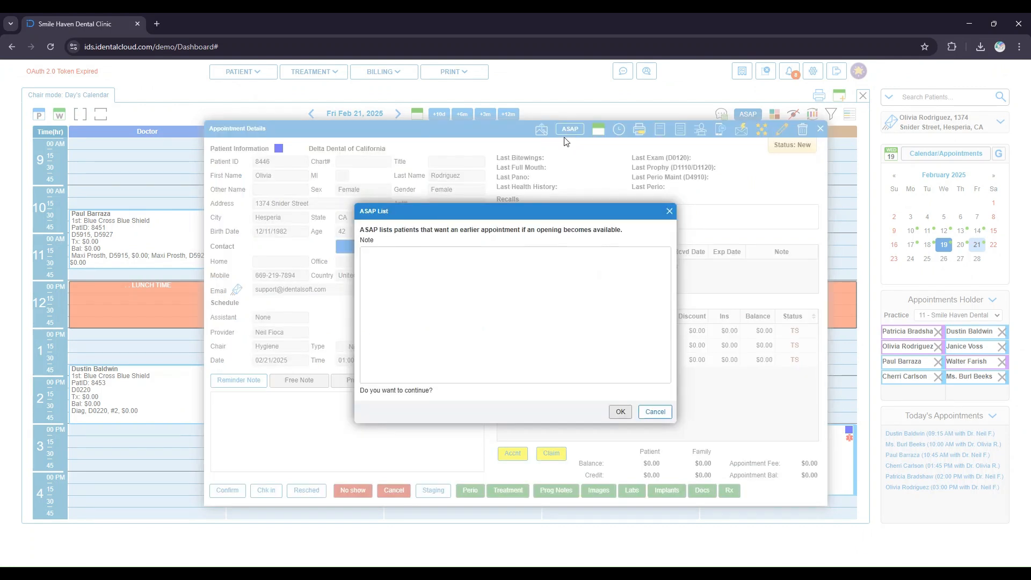
click(621, 418)
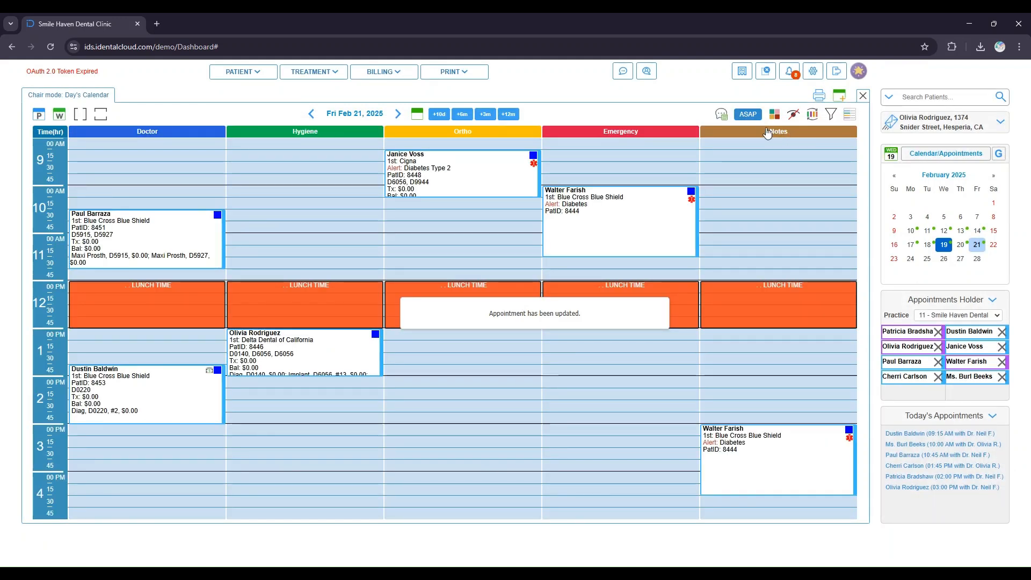
- Go to today's calendar and move the ASAP appointment onto the Emergency chair at 1:00 PM, saving it
click(750, 114)
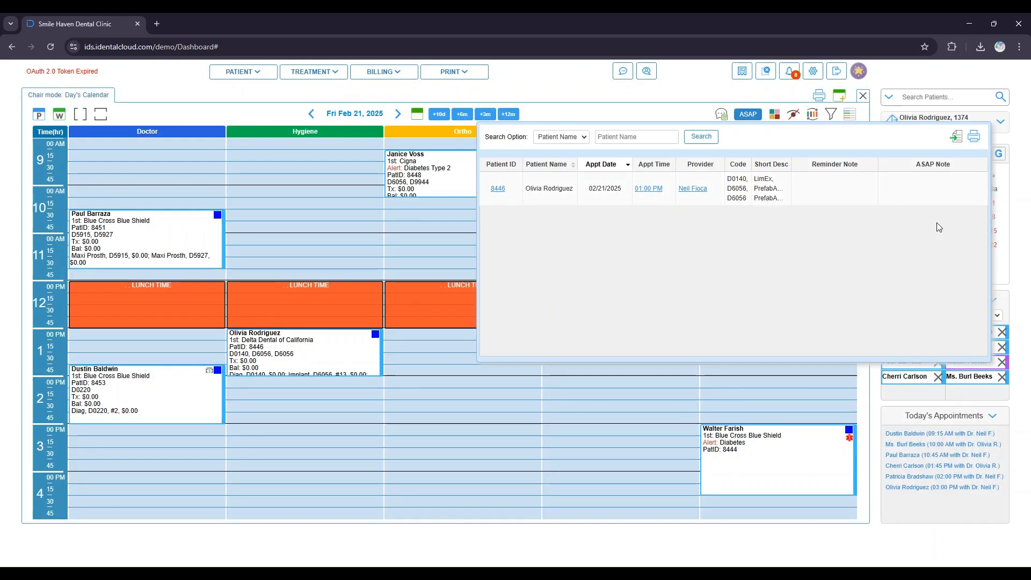
click(1018, 242)
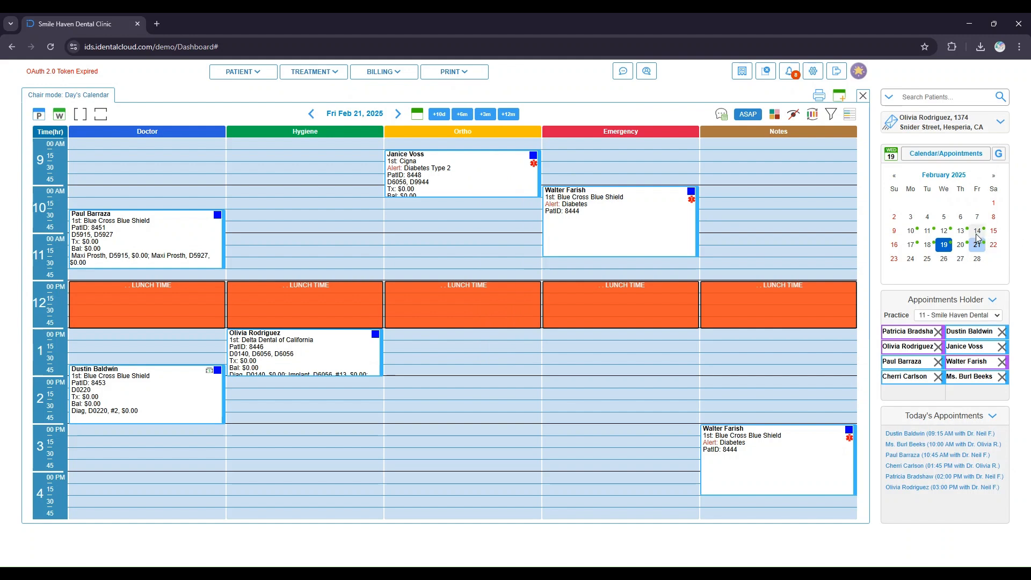
click(891, 154)
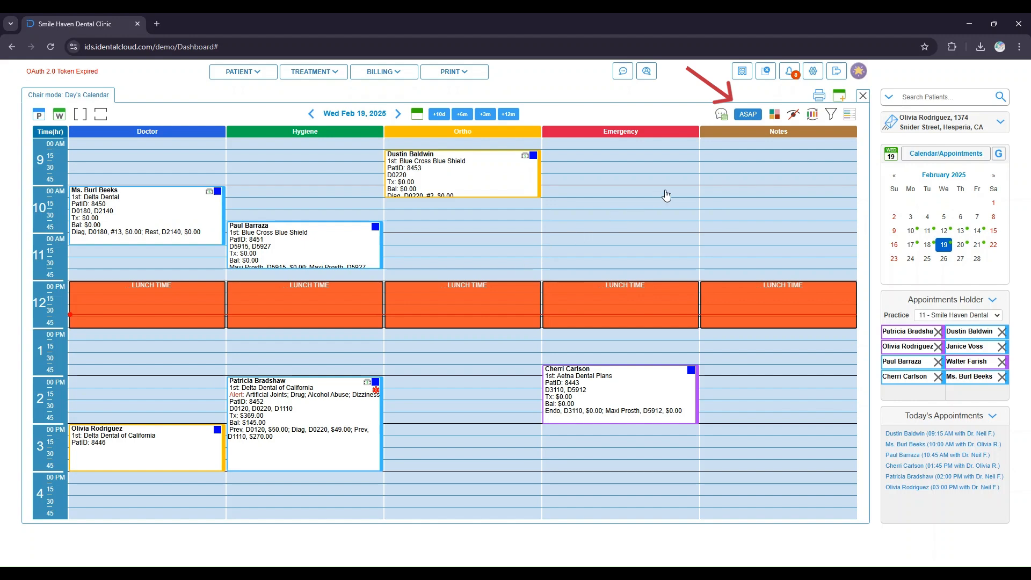
click(749, 115)
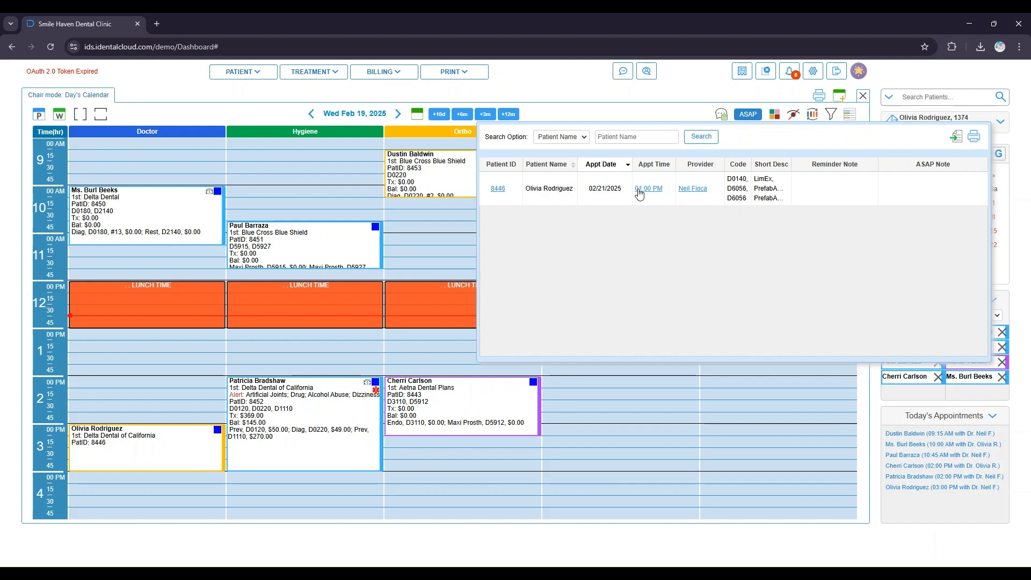
drag(656, 189, 584, 340)
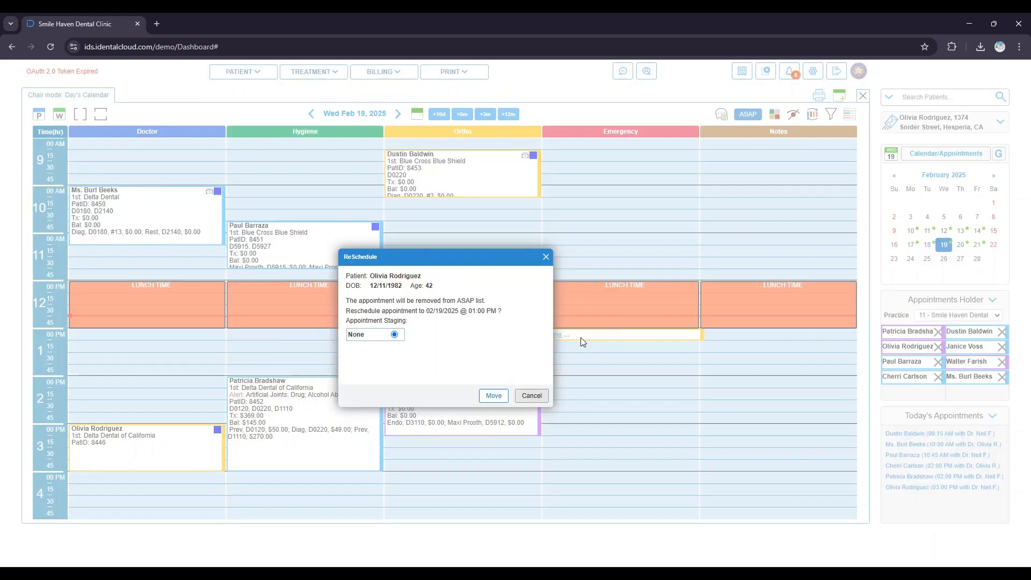
click(492, 401)
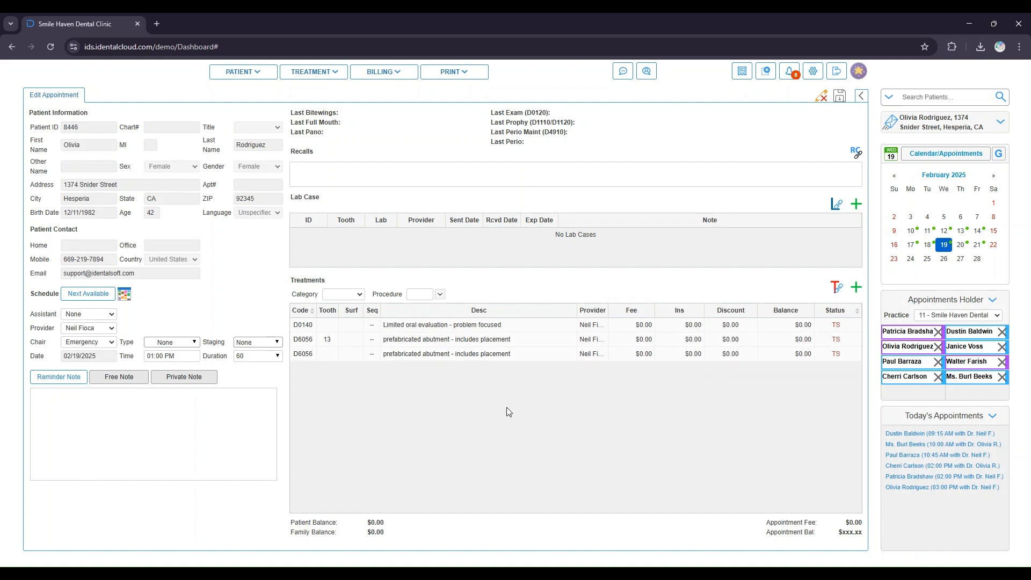
click(839, 97)
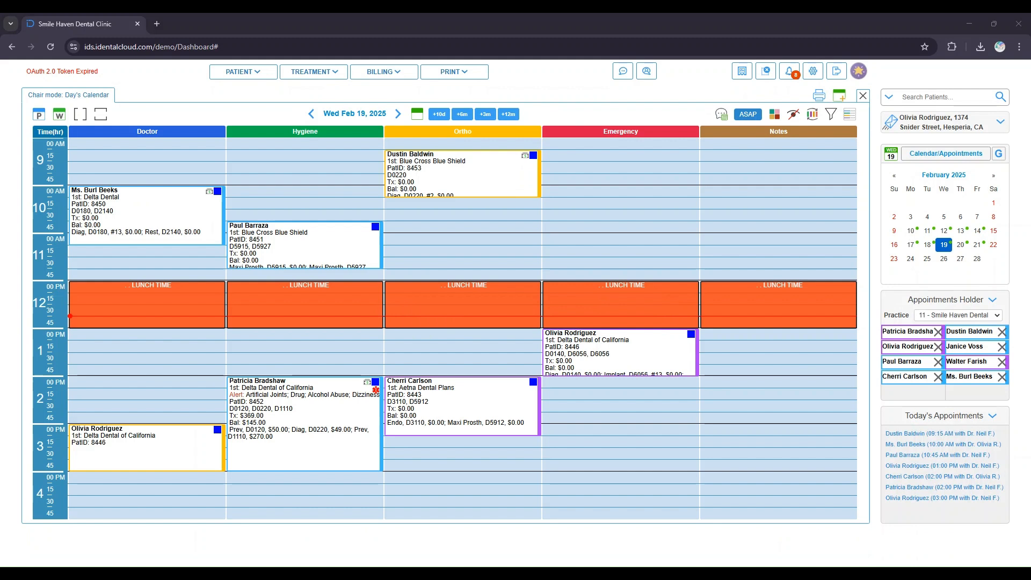
- Toggle the provider colour coding of appointments on and off
click(777, 115)
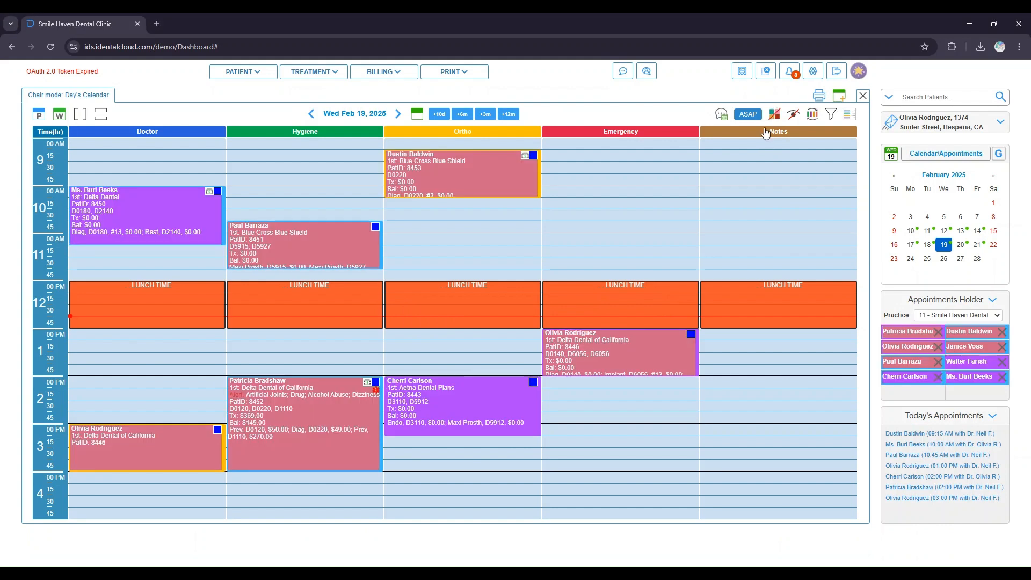
click(775, 117)
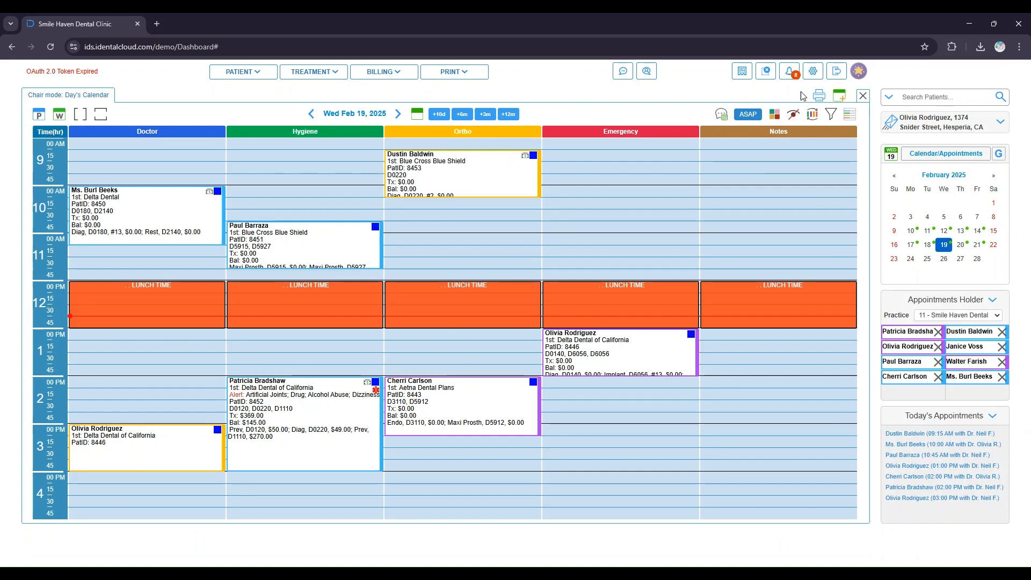
- Change the first provider's calendar colour to orange in Provider settings and save
click(814, 73)
click(836, 113)
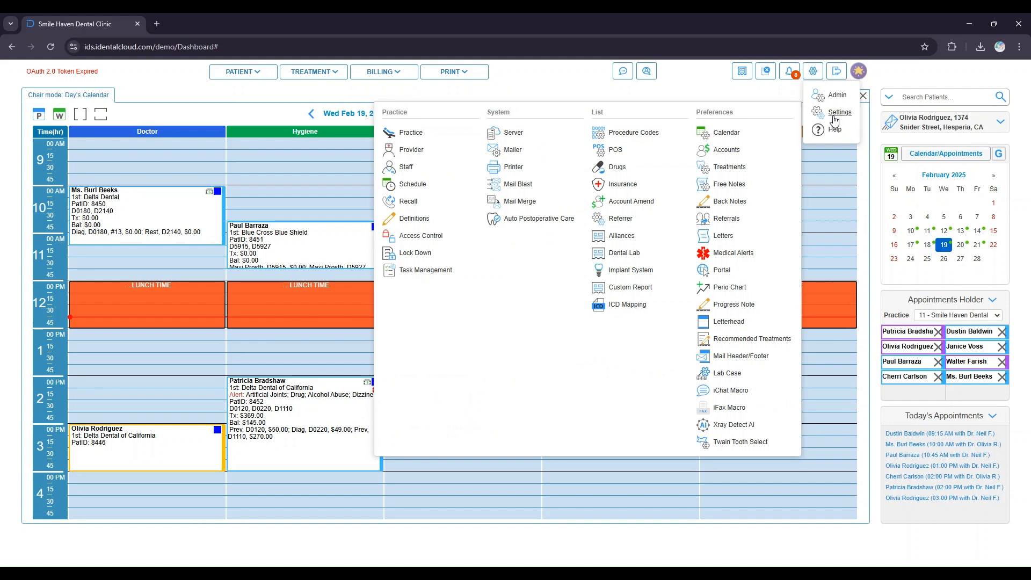
click(427, 149)
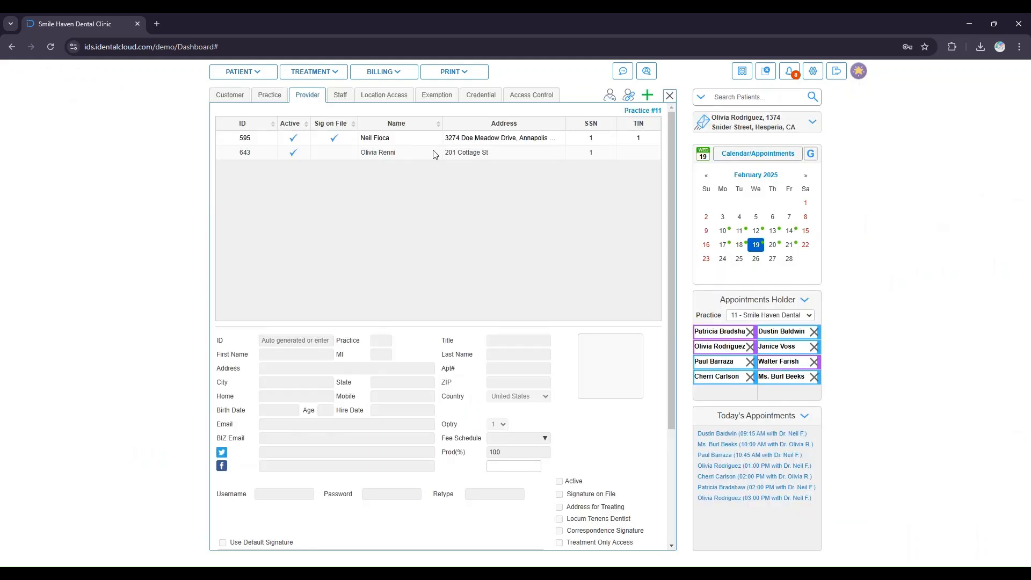
click(450, 141)
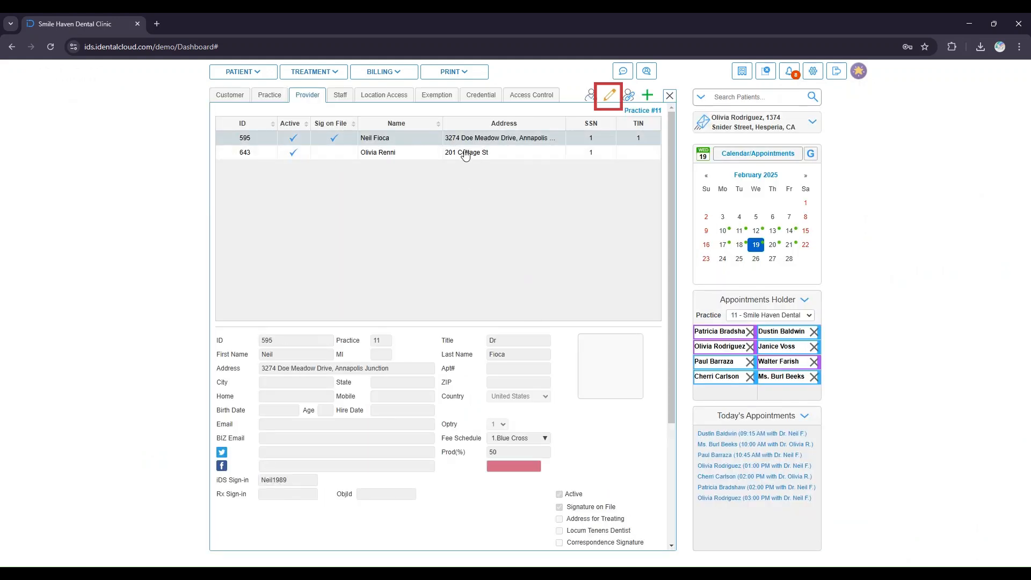
click(609, 97)
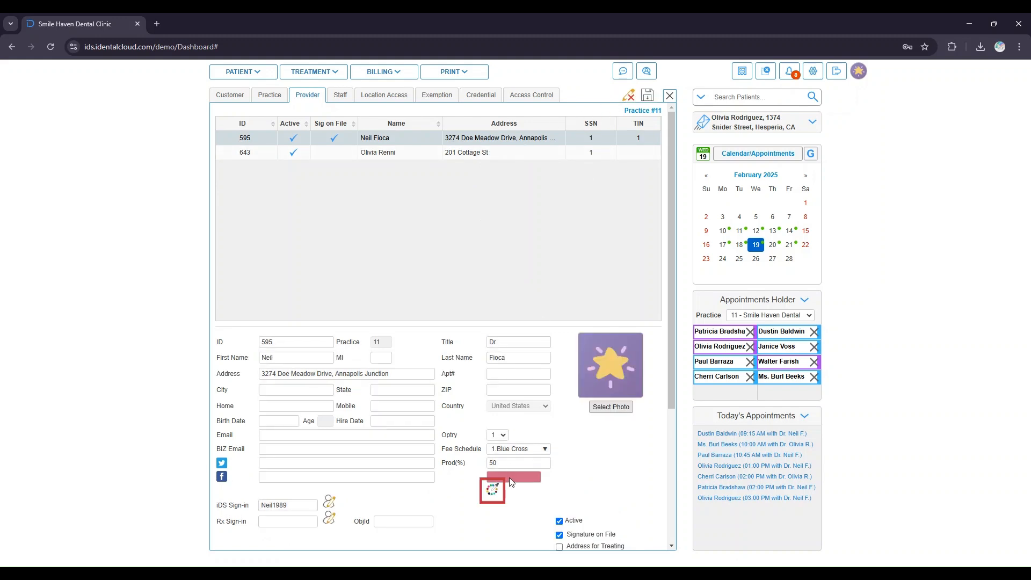
click(493, 489)
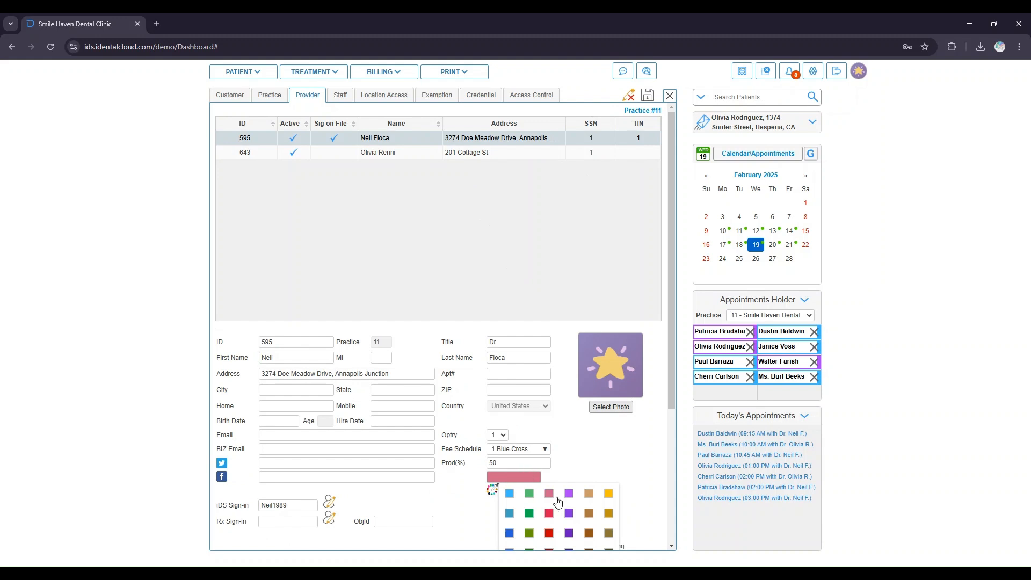
click(610, 495)
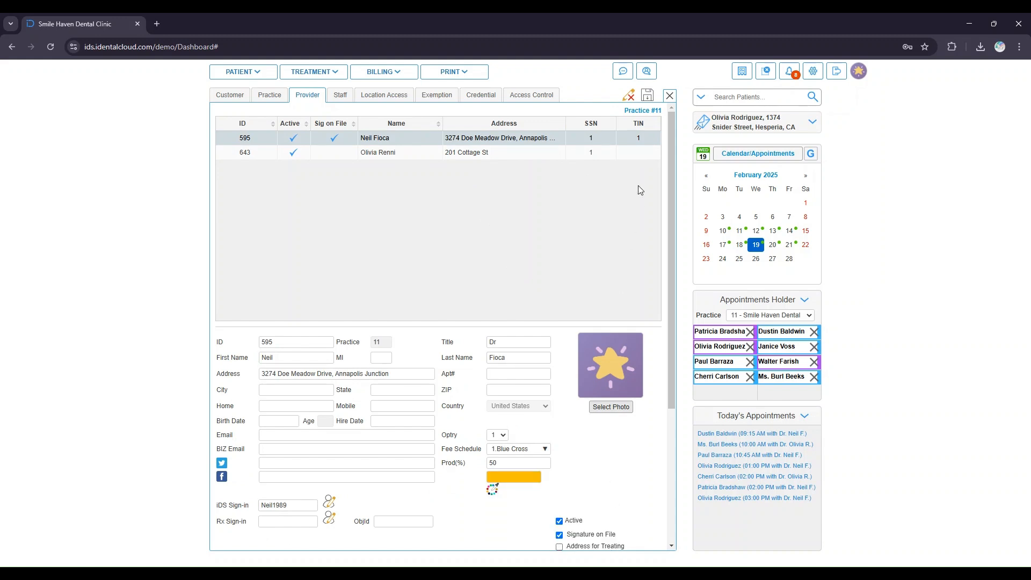
click(651, 95)
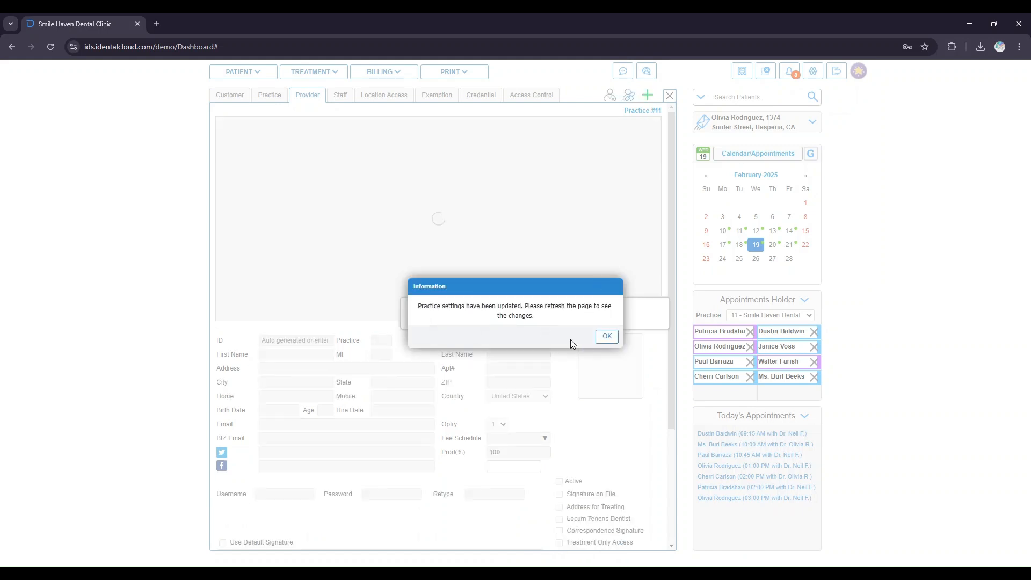
click(605, 337)
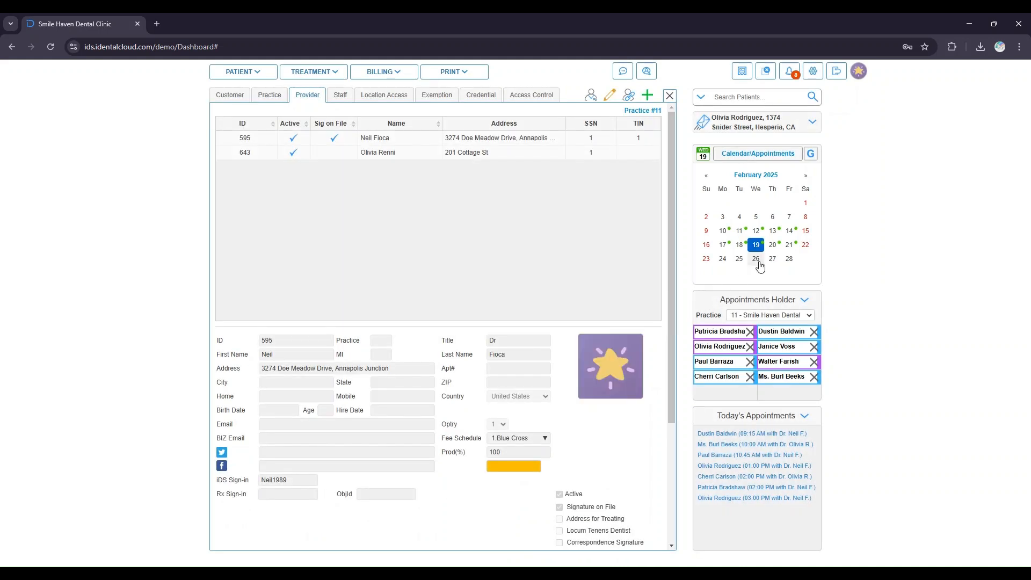
- Return to today's calendar and turn on provider colour coding of appointments
click(703, 155)
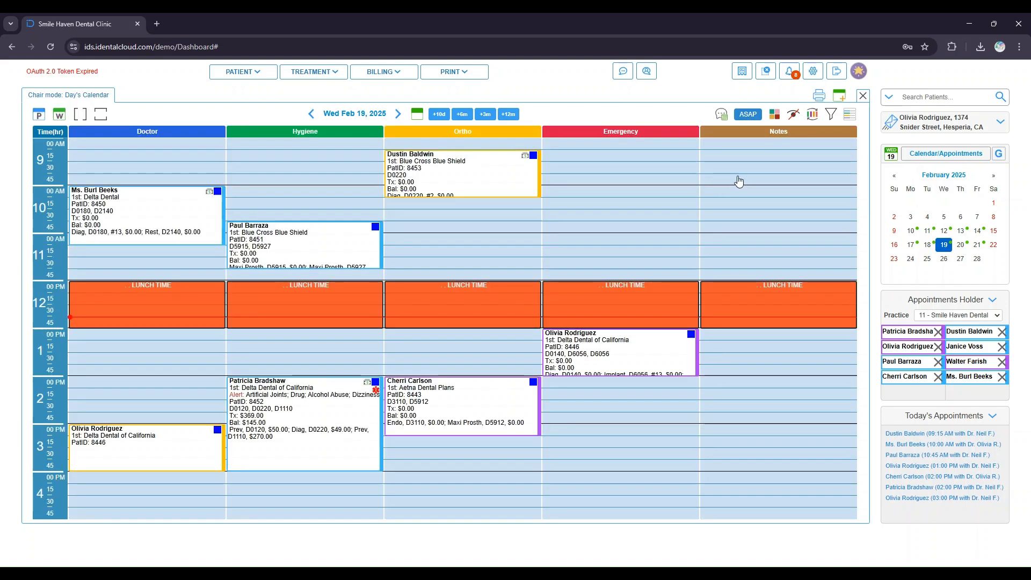
click(775, 114)
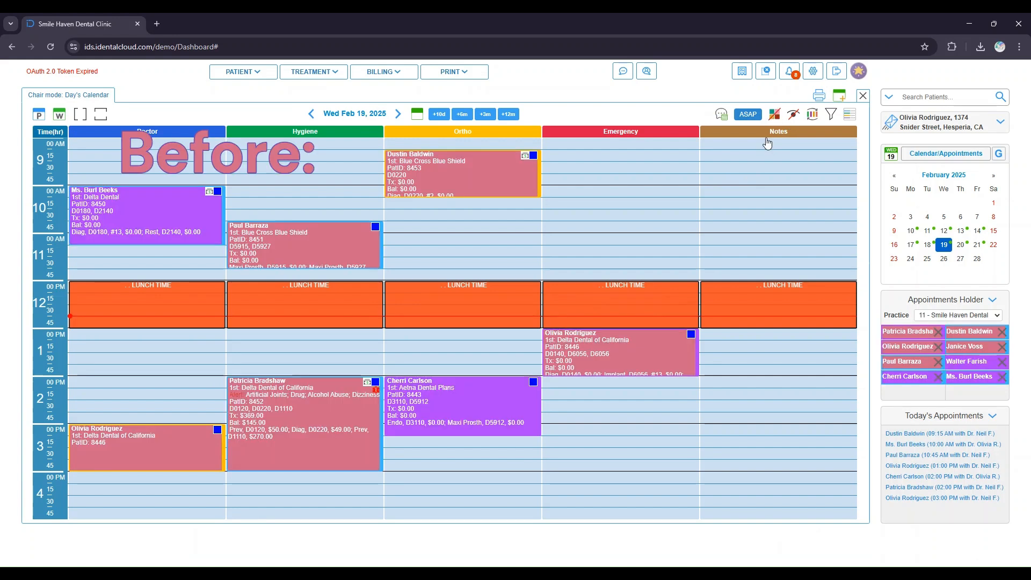
- Switch appointment colour coding off and toggle the calendar to show patient names as initials only
click(776, 120)
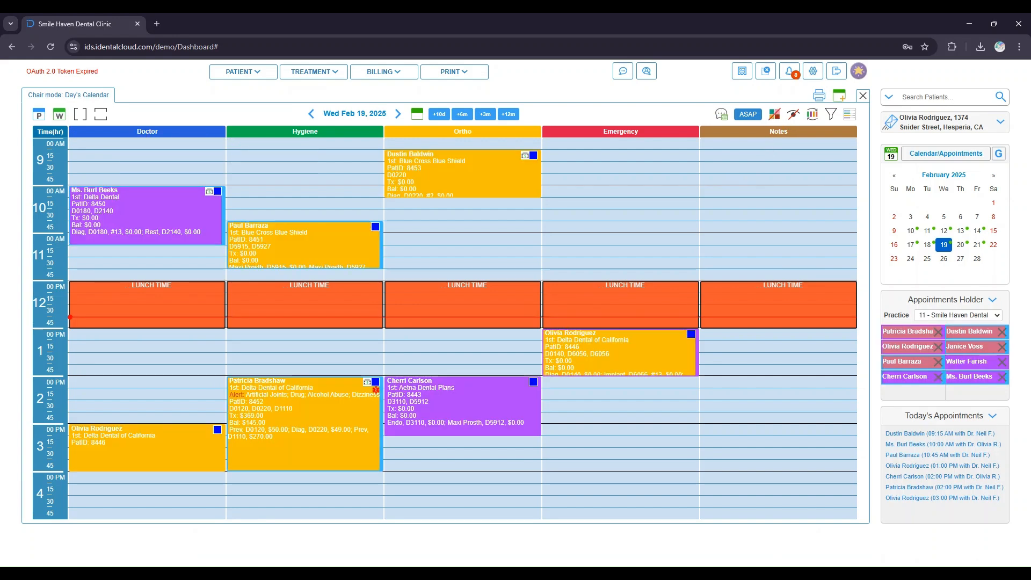
click(775, 114)
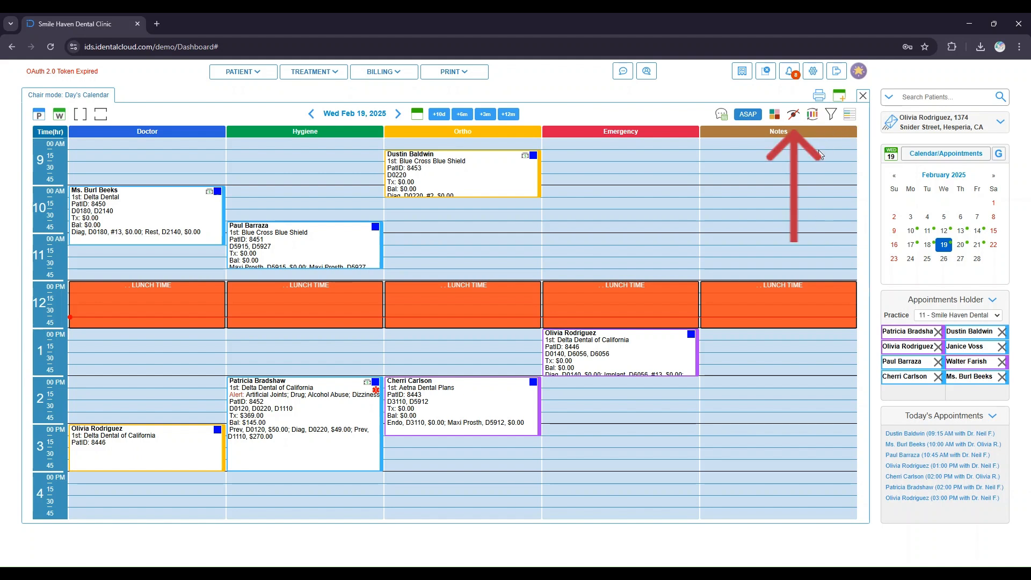
click(794, 115)
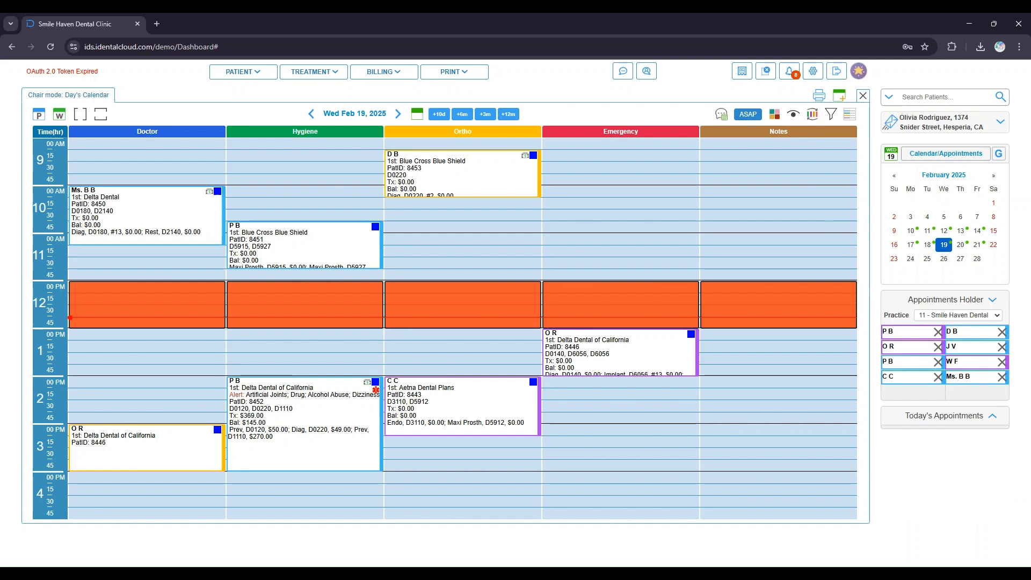
click(793, 115)
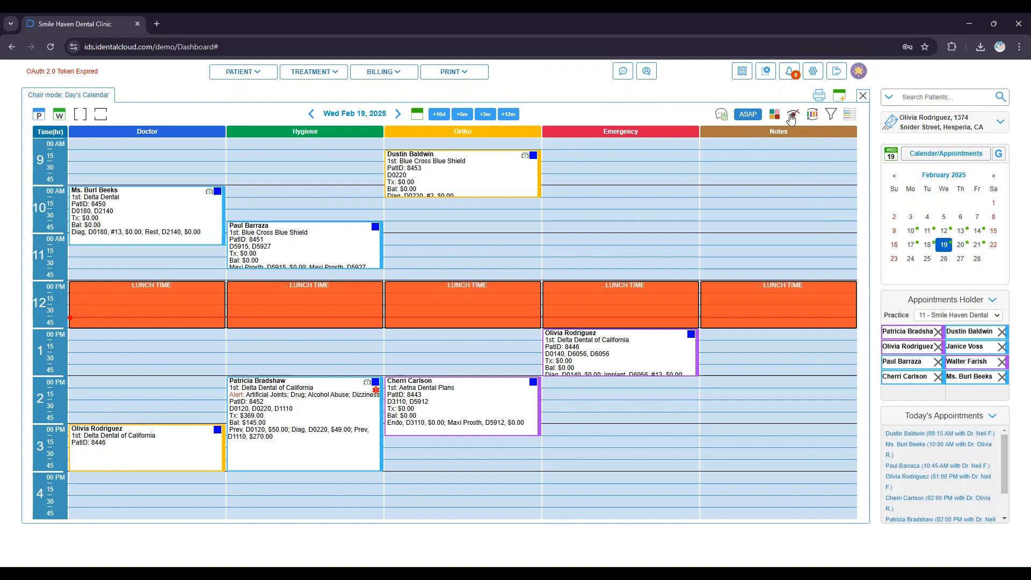
click(793, 116)
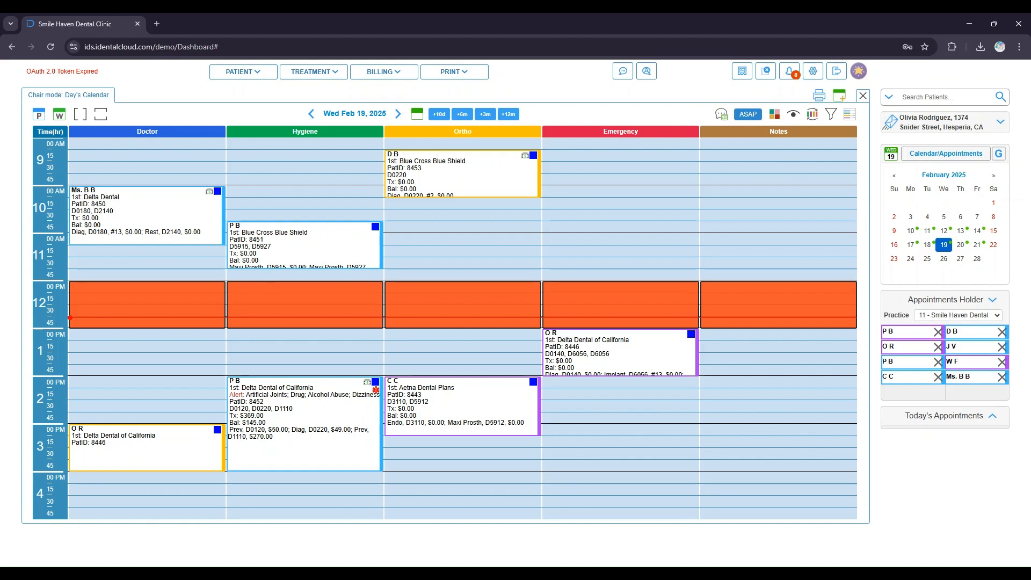
- Add a chair view named after the doctor plus 'view' in the practice schedule's Chair settings, containing the Doctor and Hygiene chairs
click(812, 115)
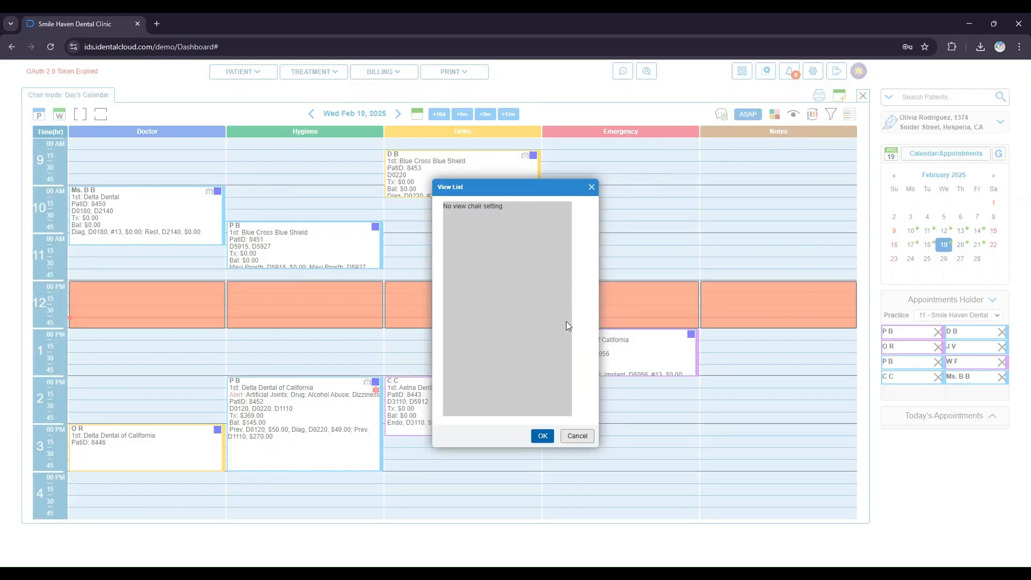
click(543, 436)
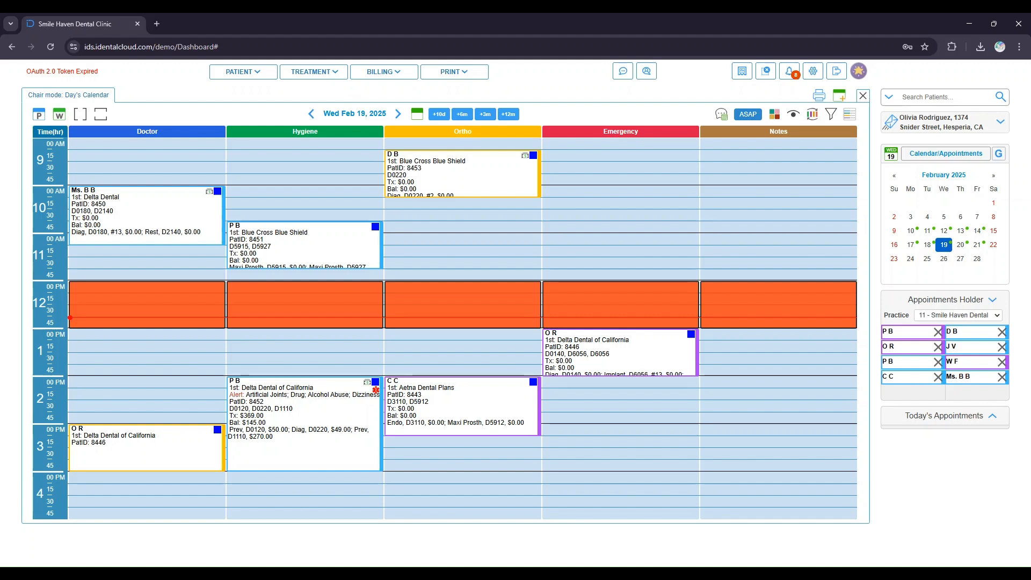
click(813, 71)
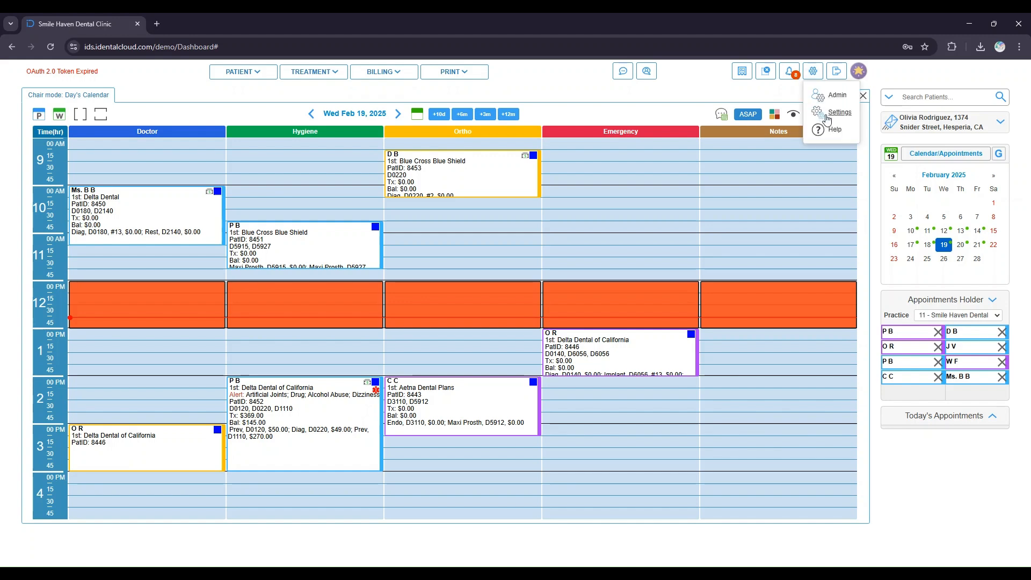
click(824, 115)
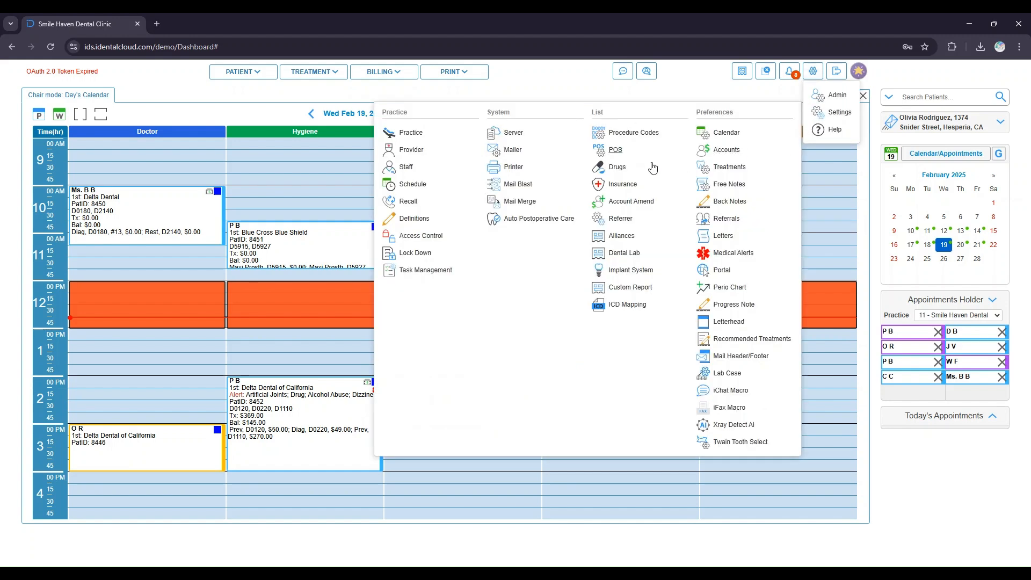
click(413, 185)
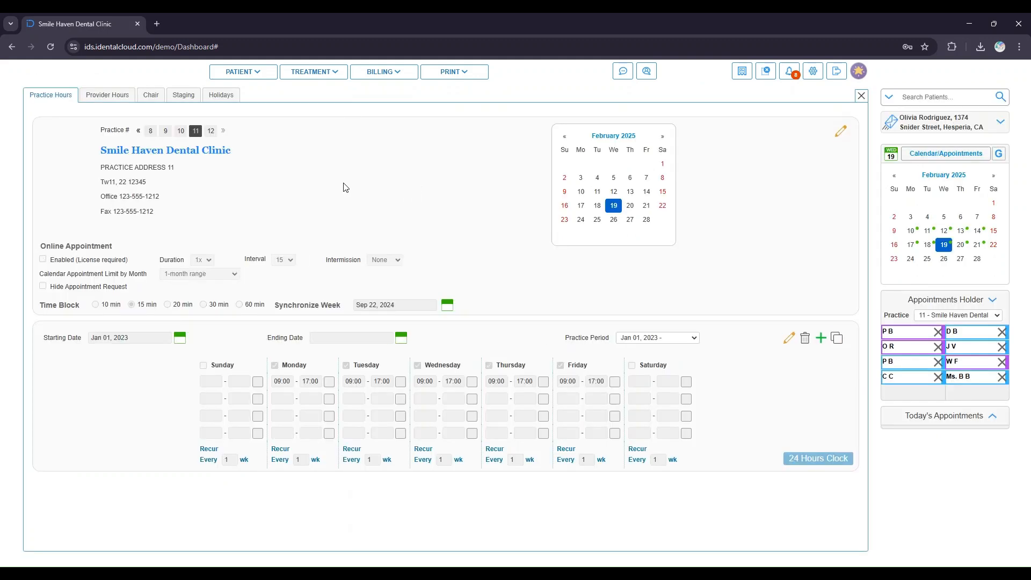
click(153, 100)
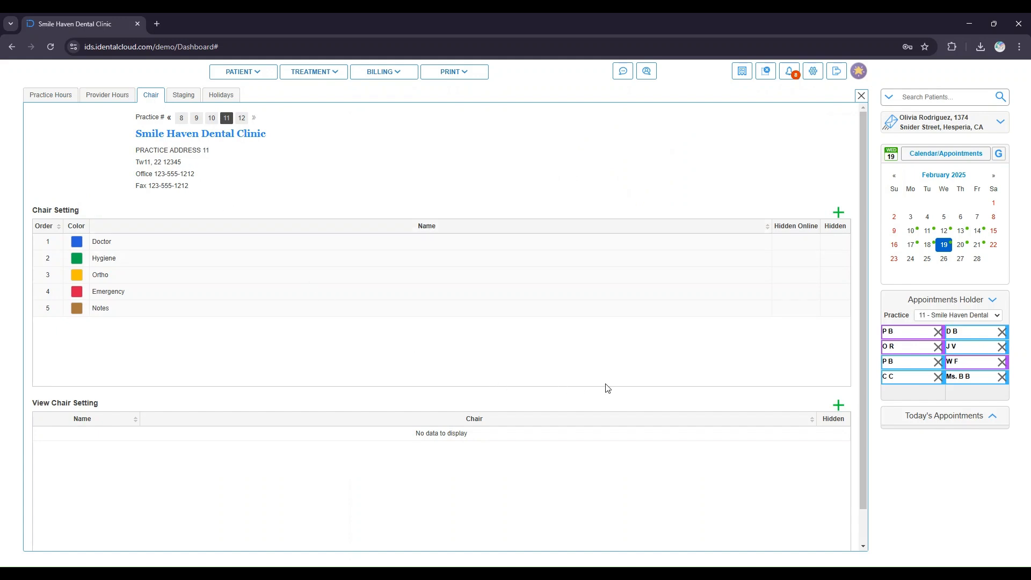
click(839, 406)
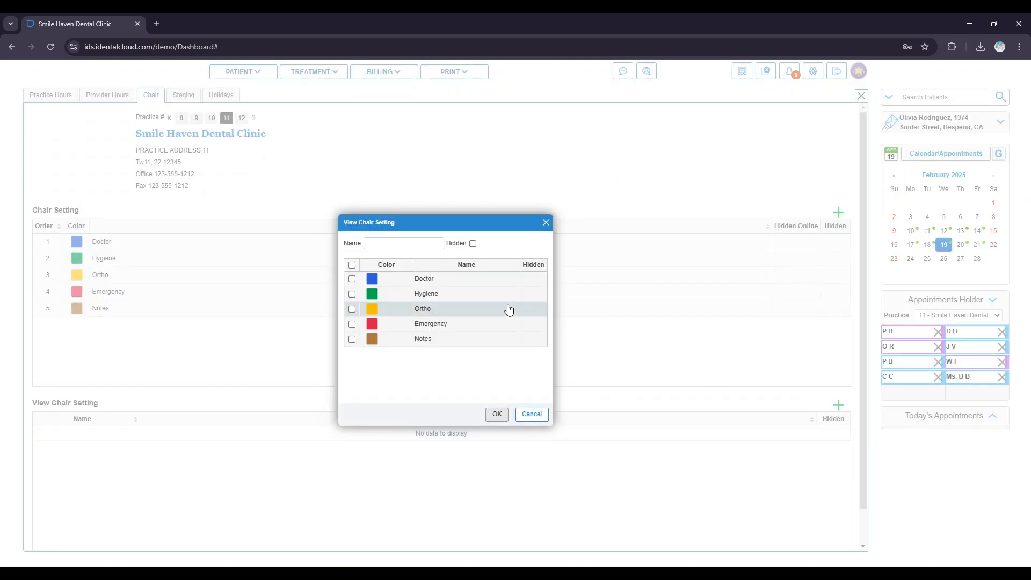
click(405, 242)
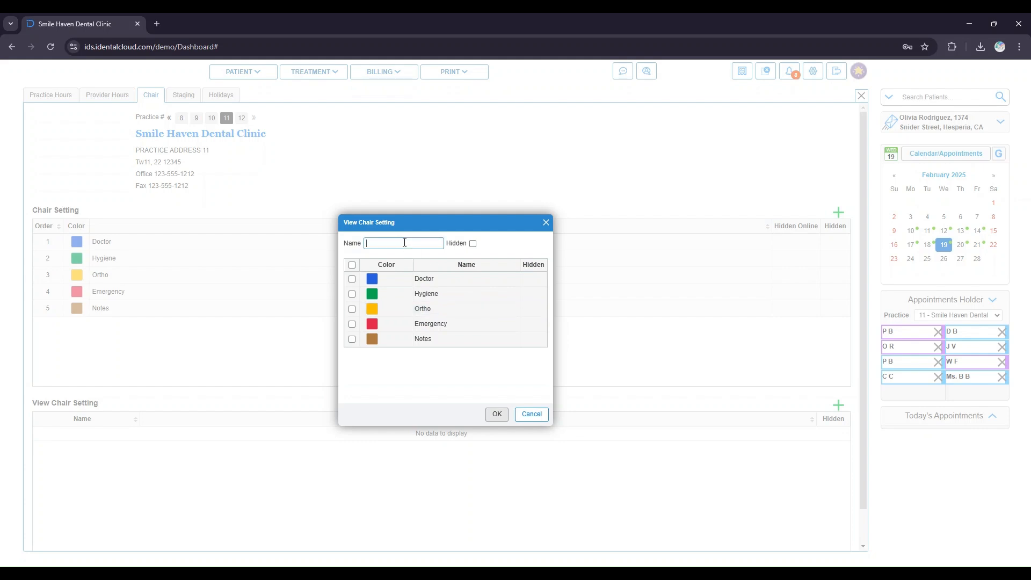
text(Dr Neil view)
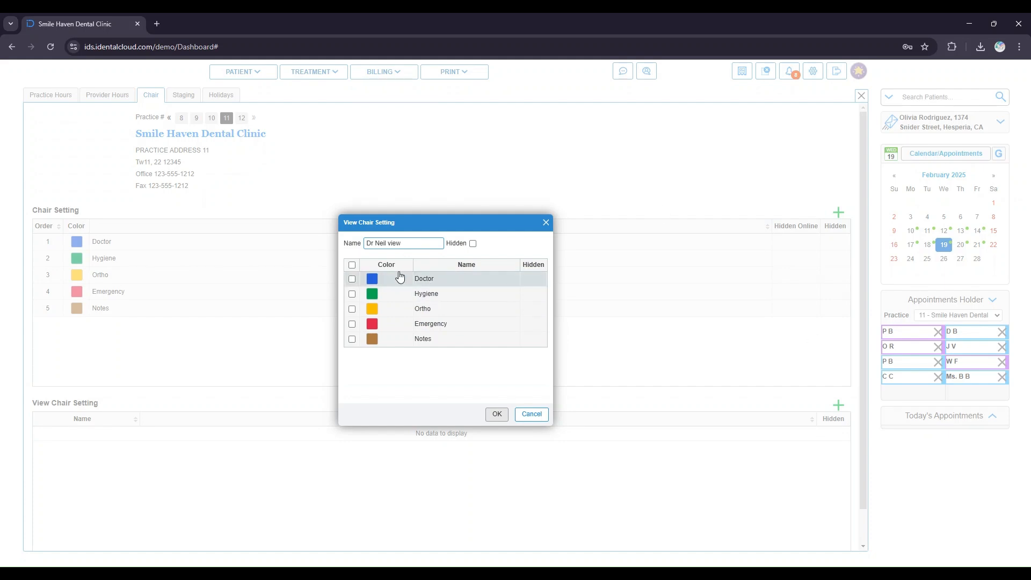
click(352, 279)
click(353, 294)
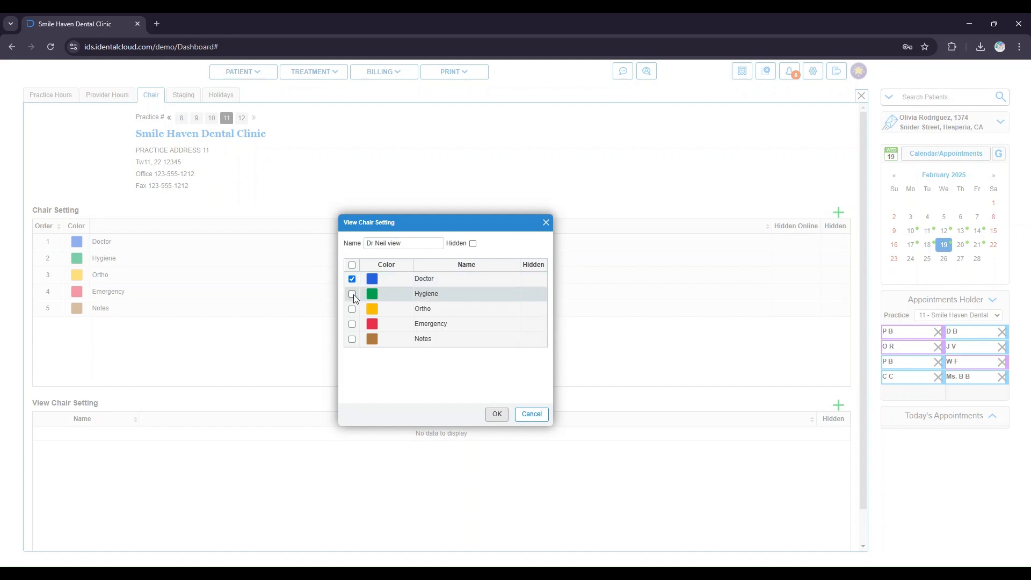
click(501, 418)
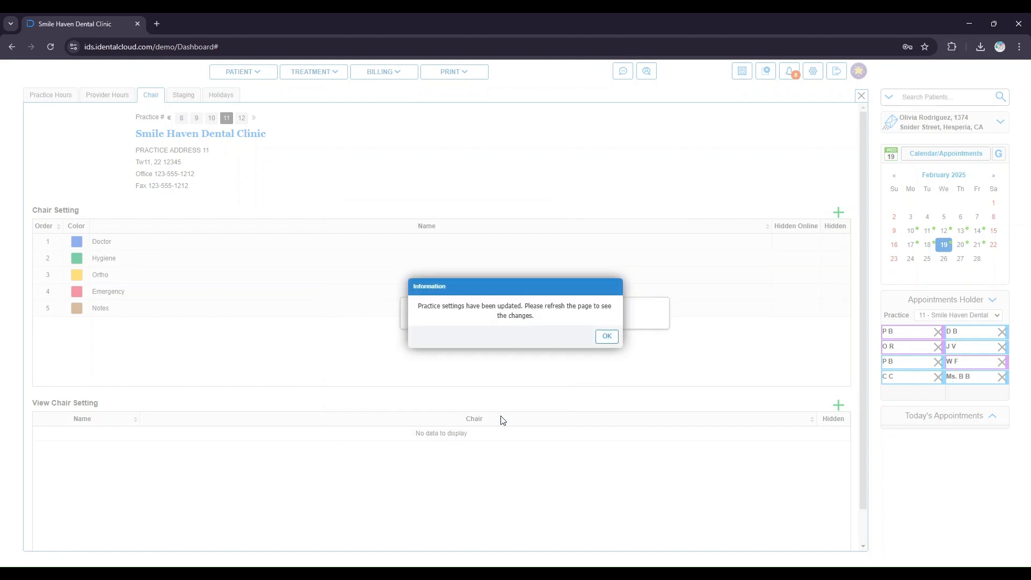
click(605, 337)
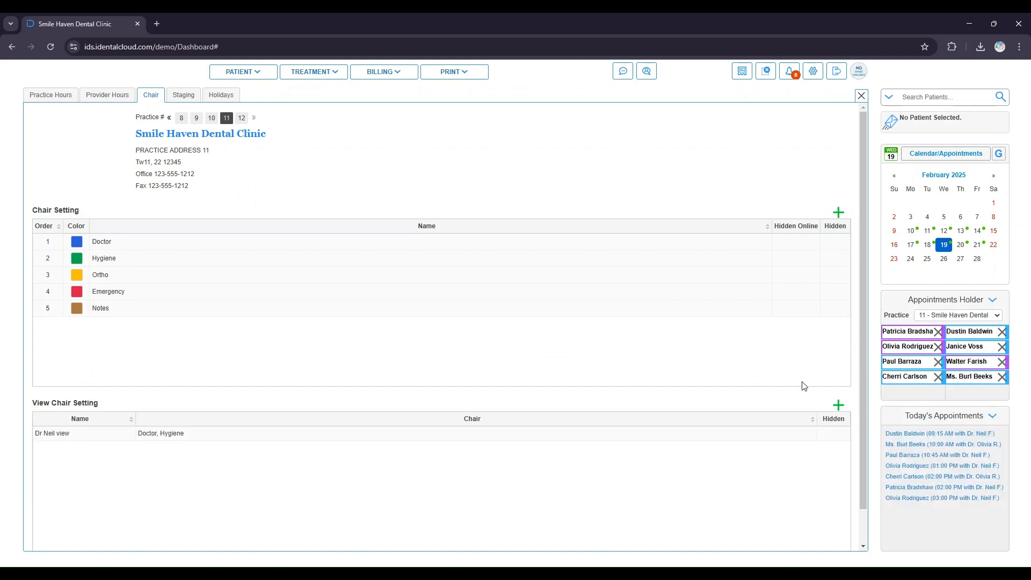
- Add a second chair view named ALL that includes every chair
click(838, 405)
click(419, 243)
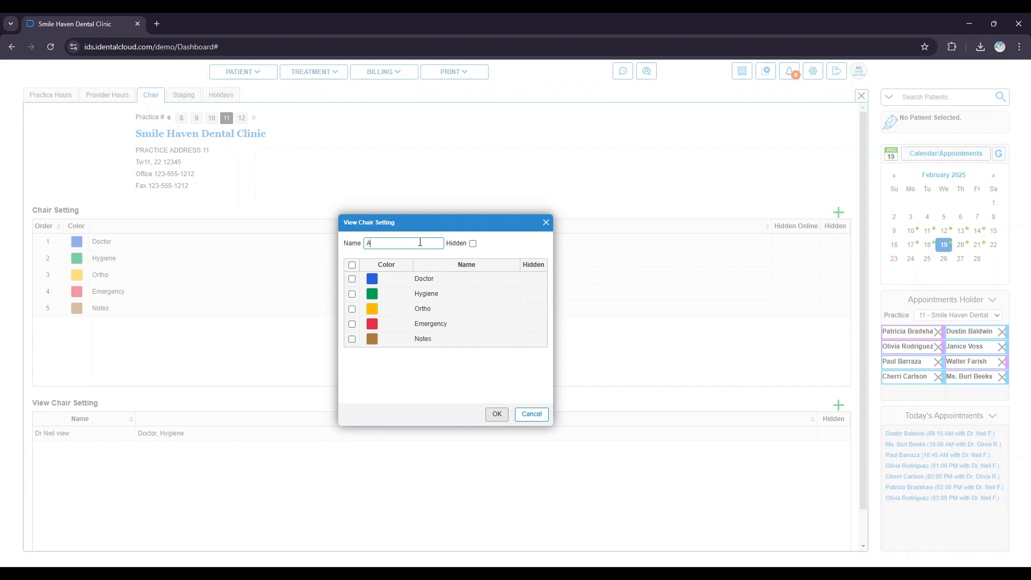
click(351, 266)
click(493, 415)
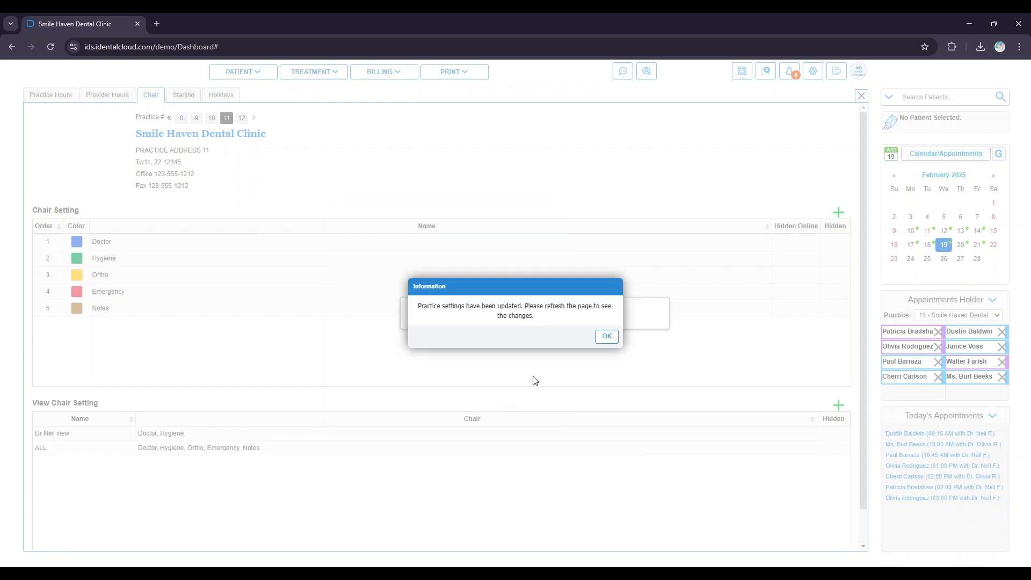
click(603, 338)
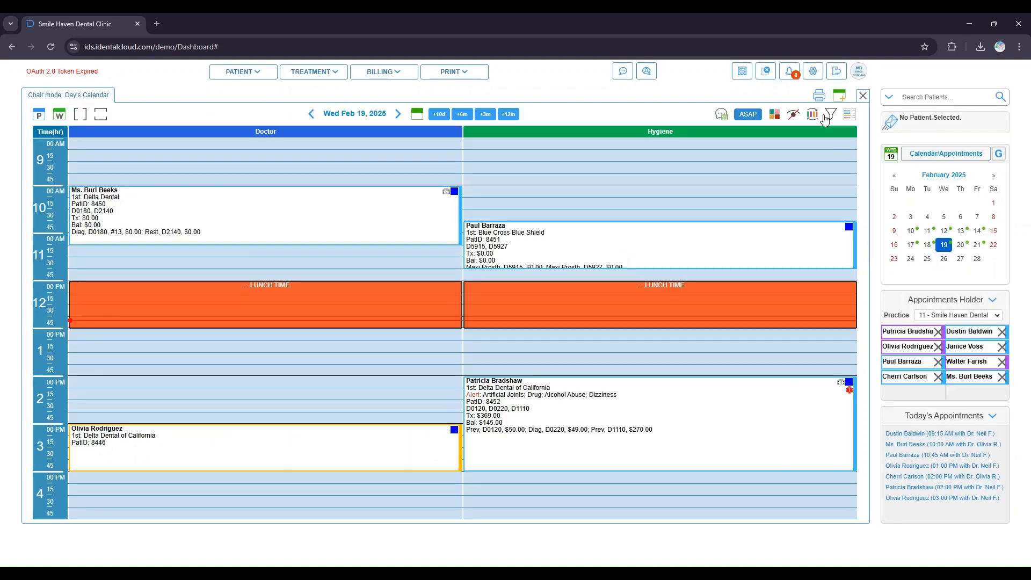
- Switch the day's calendar to the ALL chair view
click(820, 117)
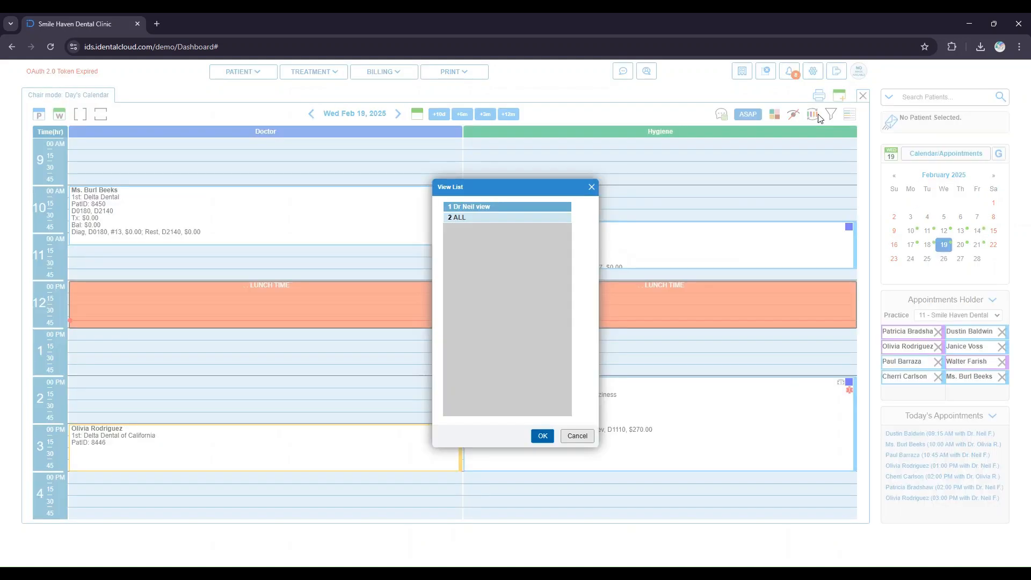
click(493, 217)
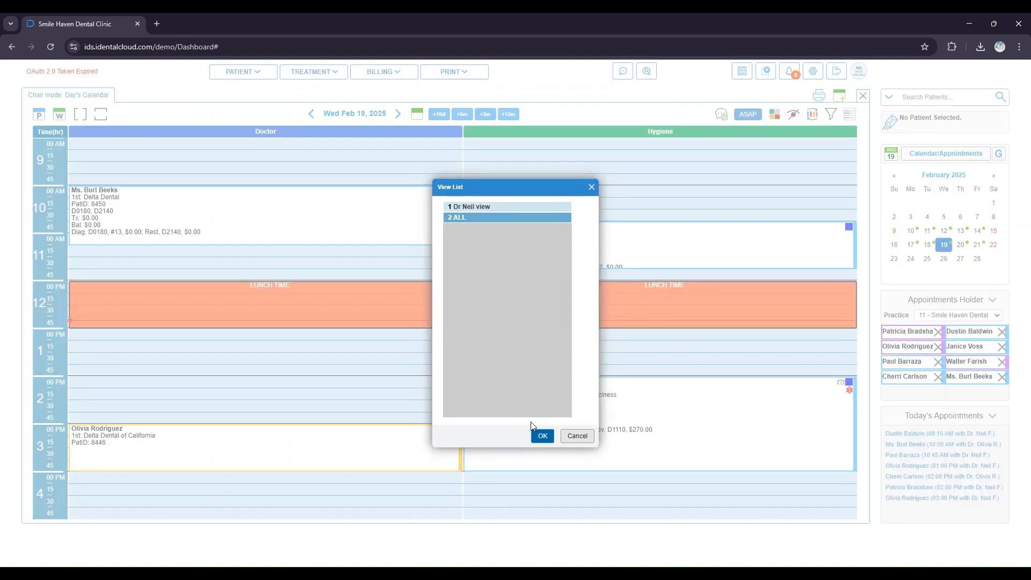
click(542, 438)
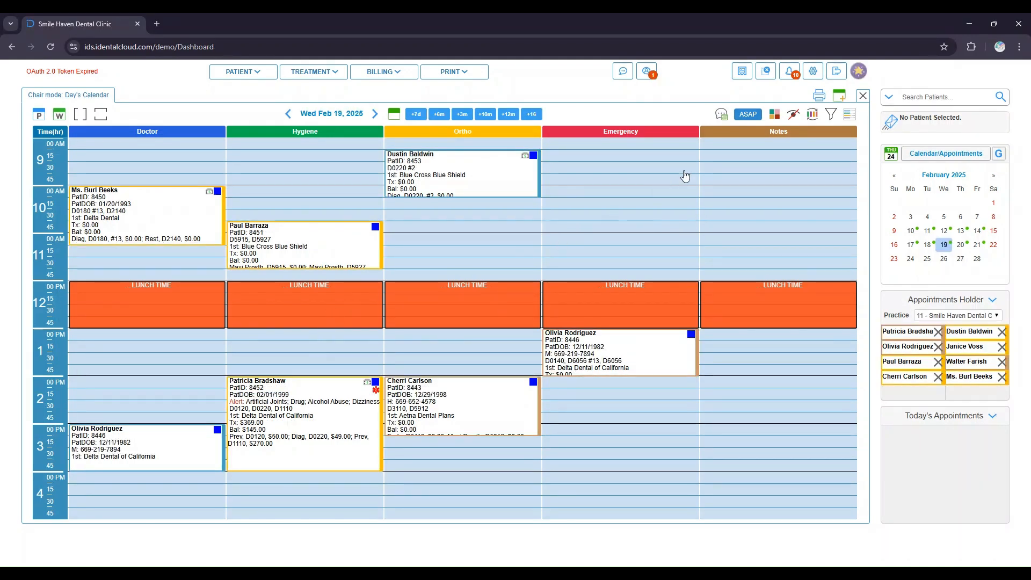
- Filter the calendar by provider to hide the first provider's appointments
click(829, 117)
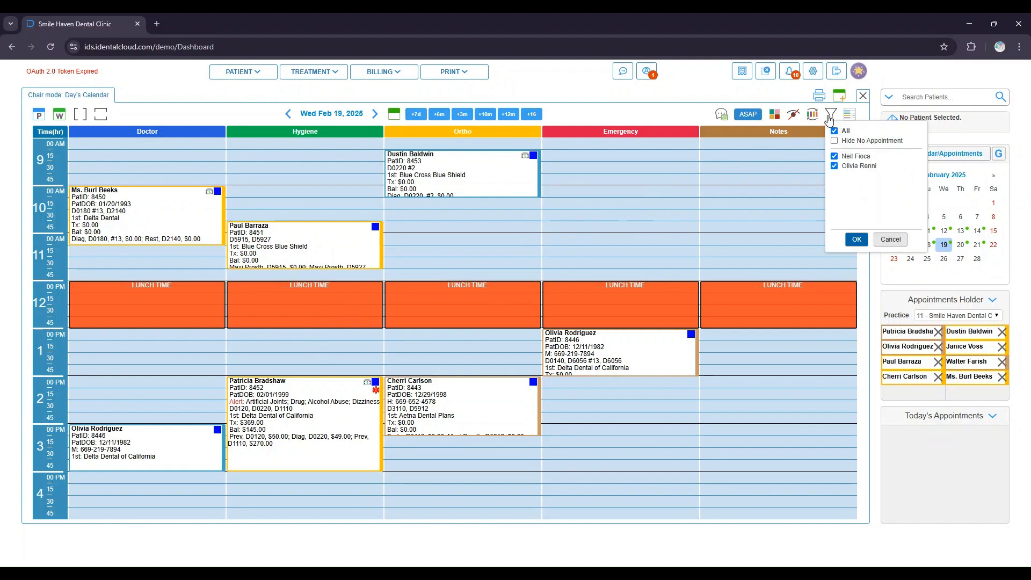
click(834, 156)
click(857, 241)
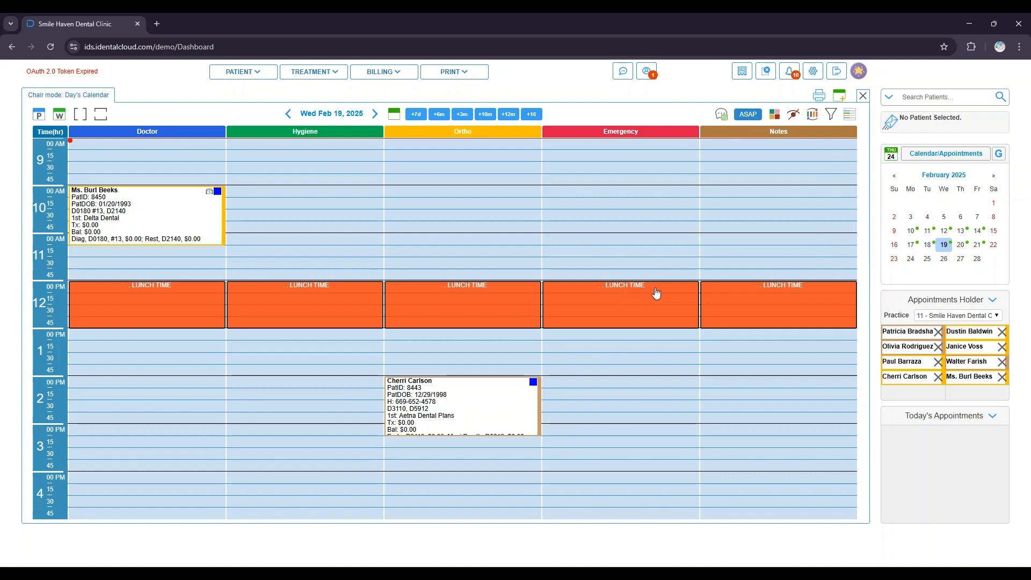
- Show both providers' appointments again in the provider filter
click(831, 114)
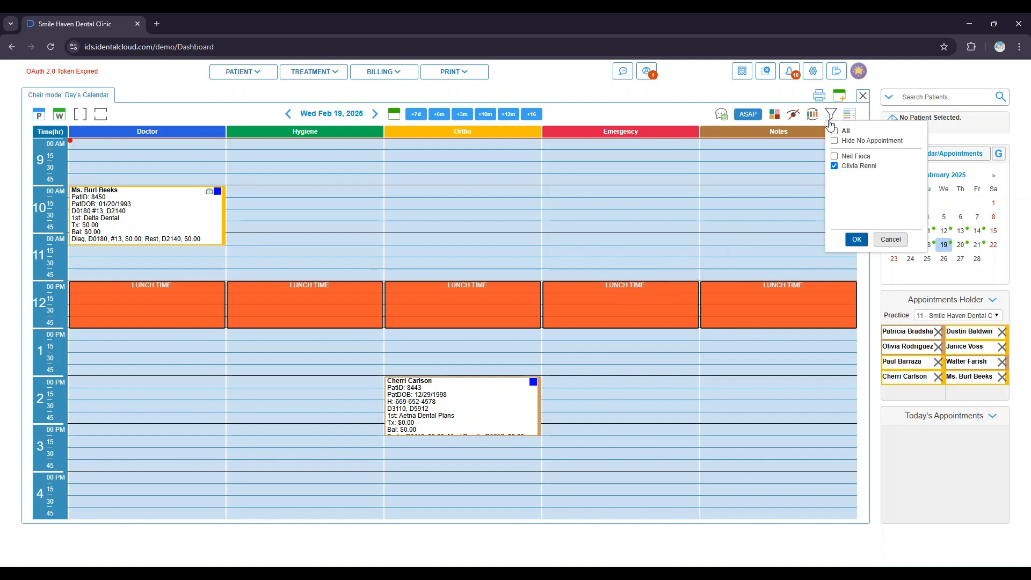
click(835, 156)
click(835, 166)
click(858, 240)
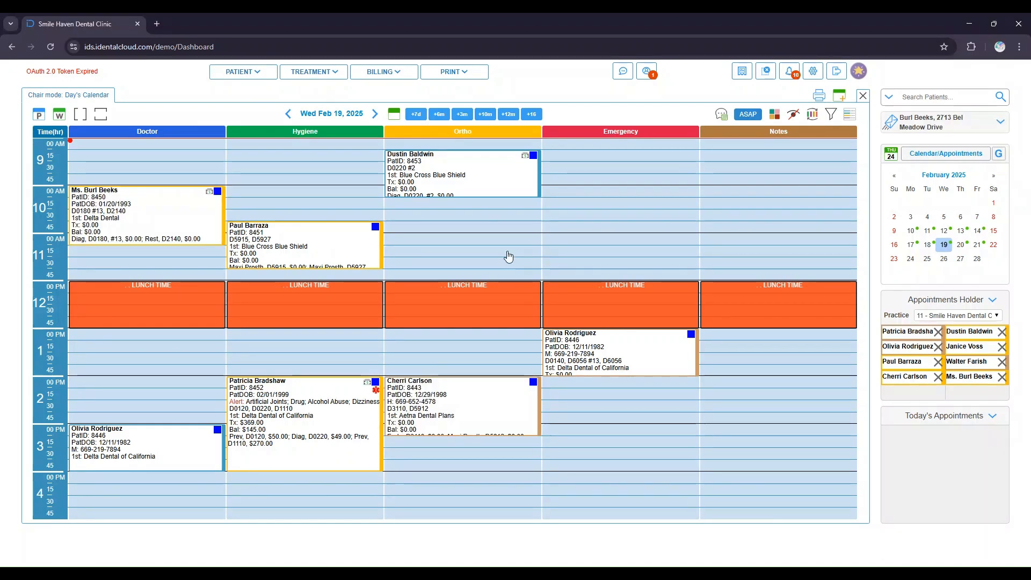
- Check in the patient of the 10:00 AM Doctor chair appointment with the Waiting status
click(850, 118)
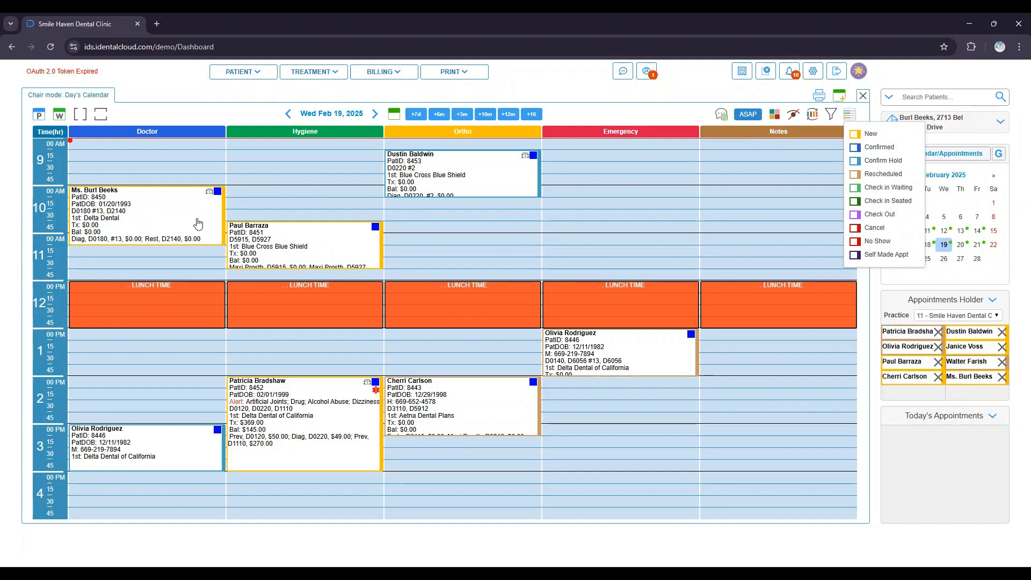
double_click(200, 223)
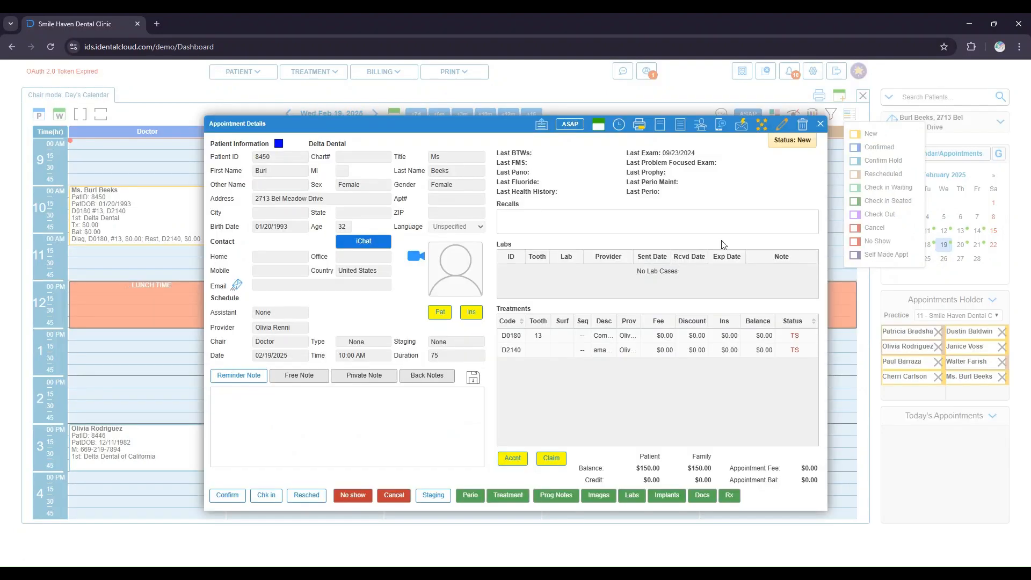
mouse_move(799, 144)
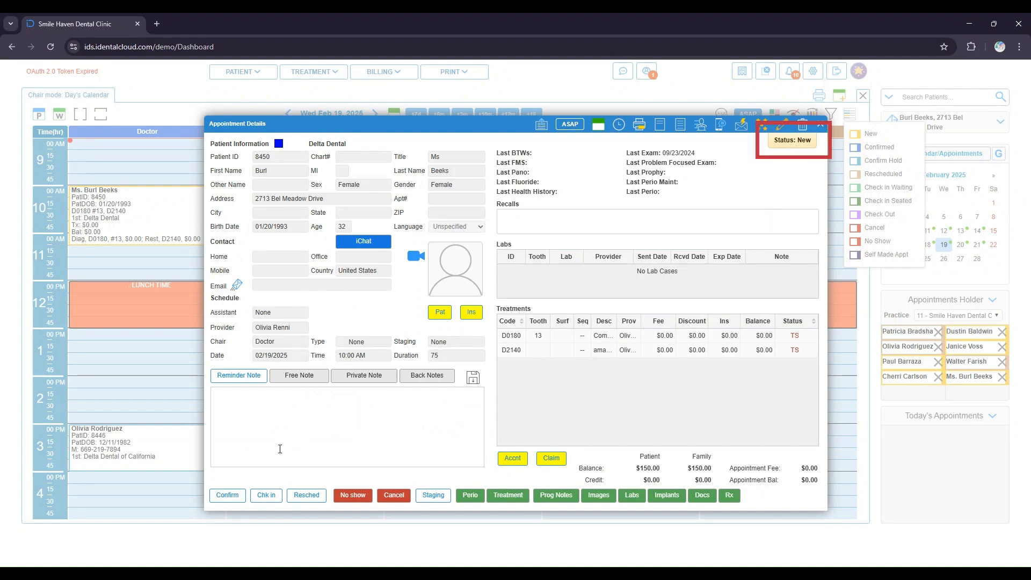
click(262, 499)
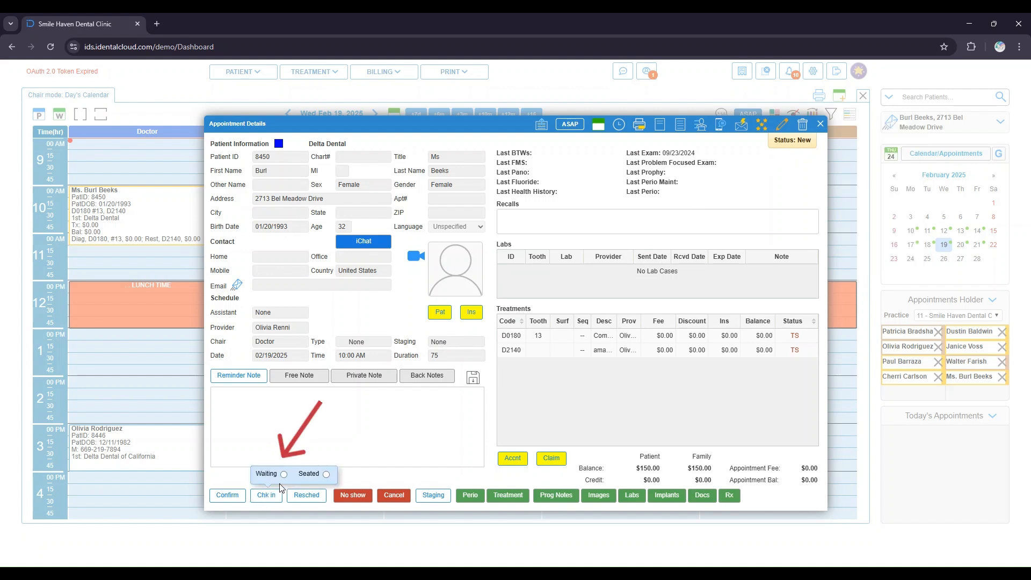
click(281, 476)
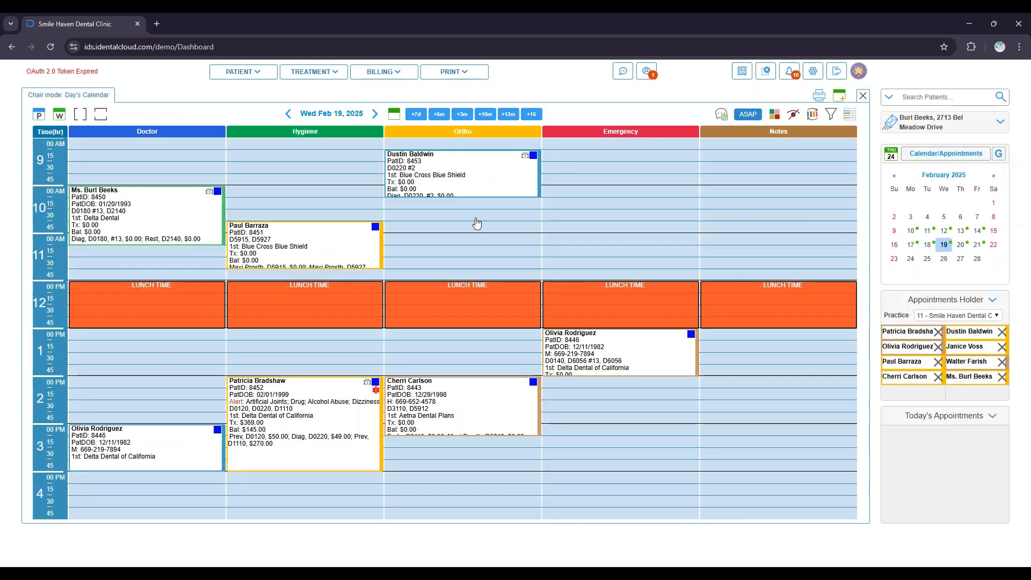
- Change the 10:00 AM Doctor chair appointment's check-in status to Seated
click(850, 116)
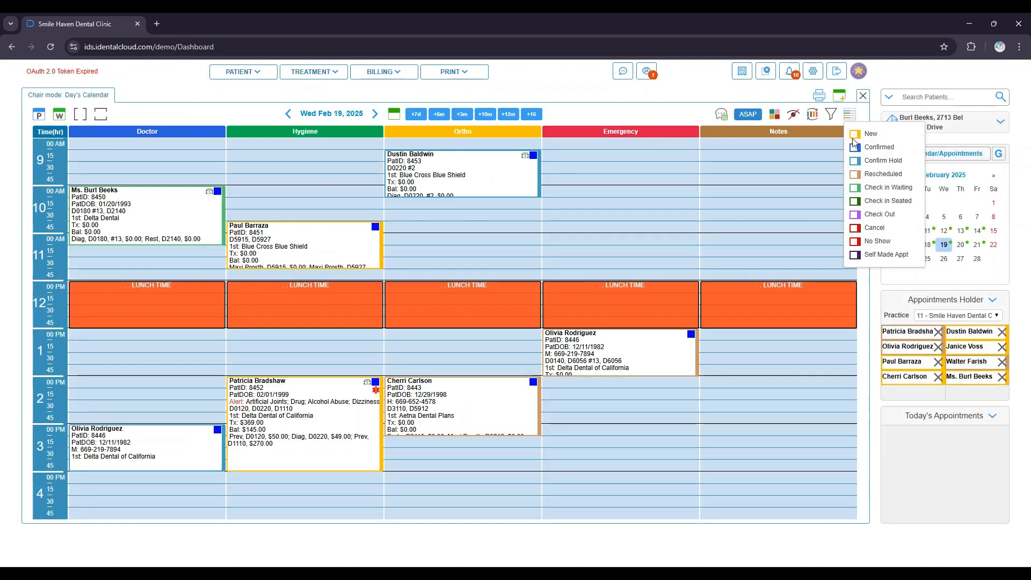
click(177, 220)
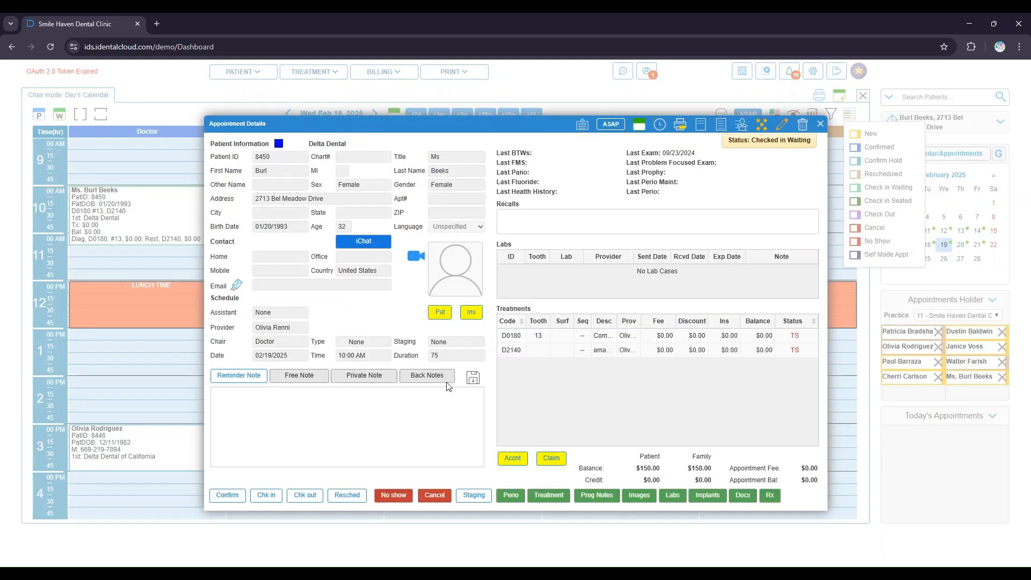
click(278, 502)
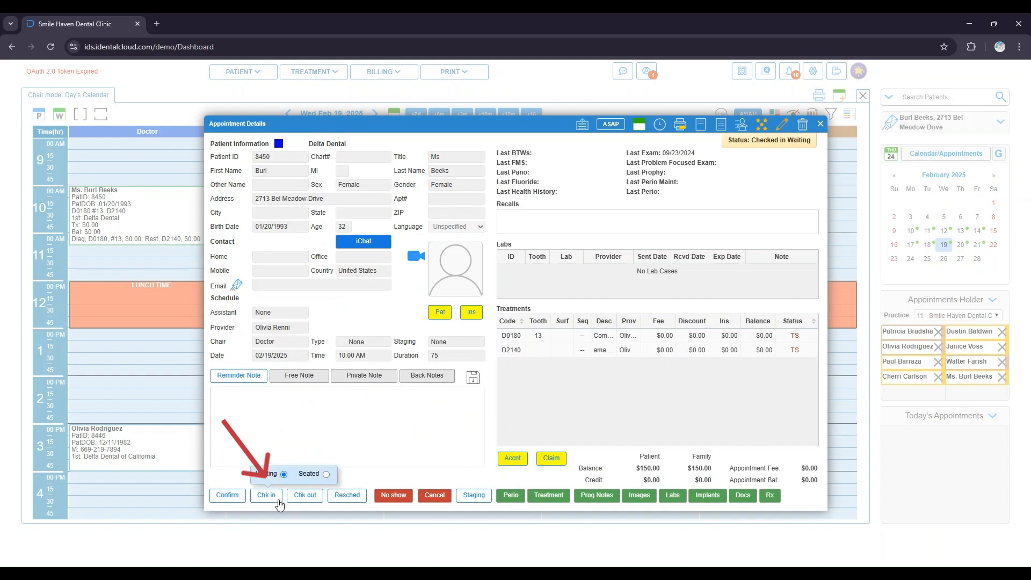
click(326, 475)
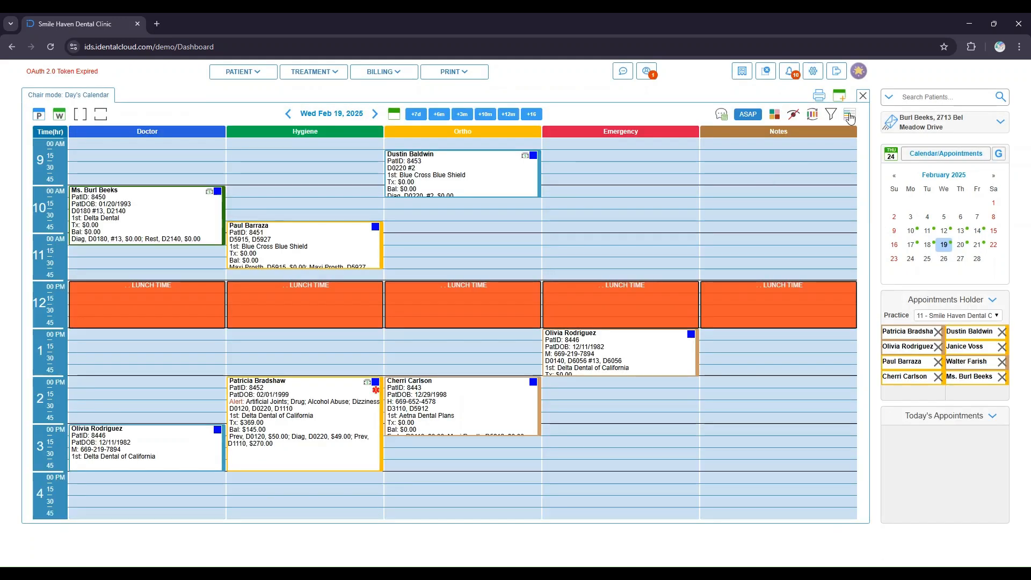
- Check out the patient of the same 10:00 AM Doctor chair appointment
click(849, 115)
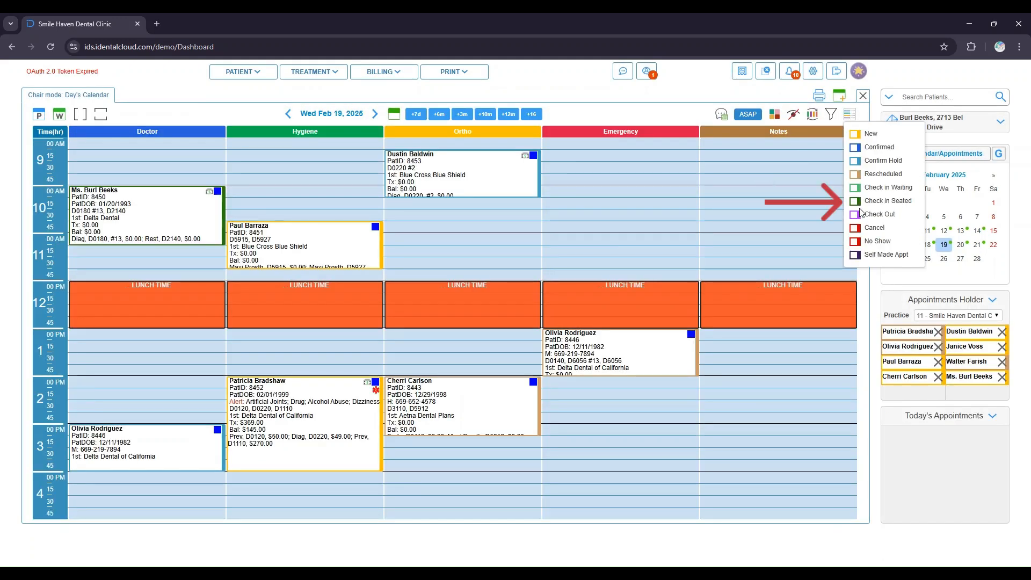
click(216, 227)
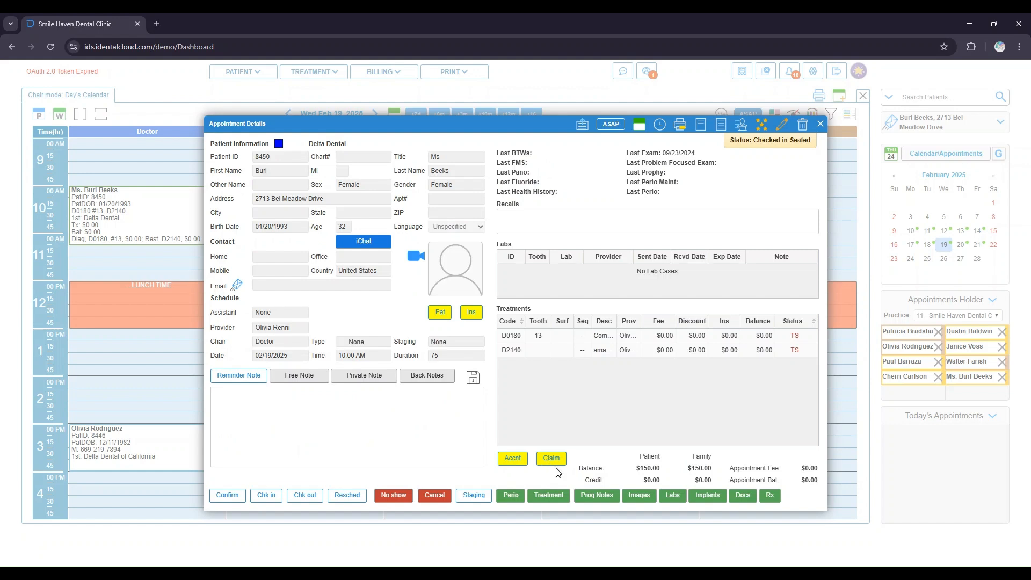
click(293, 499)
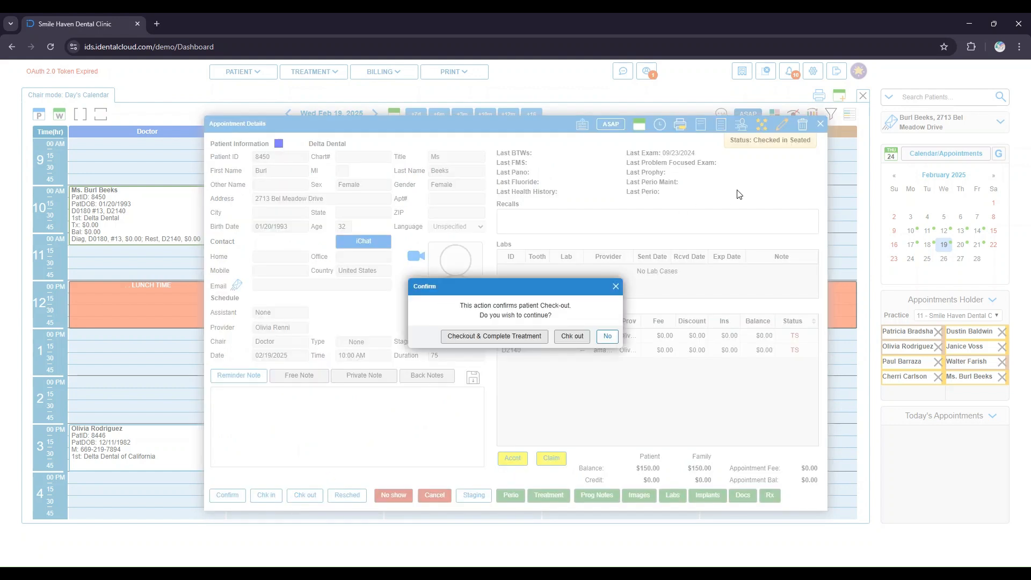
click(571, 337)
click(575, 339)
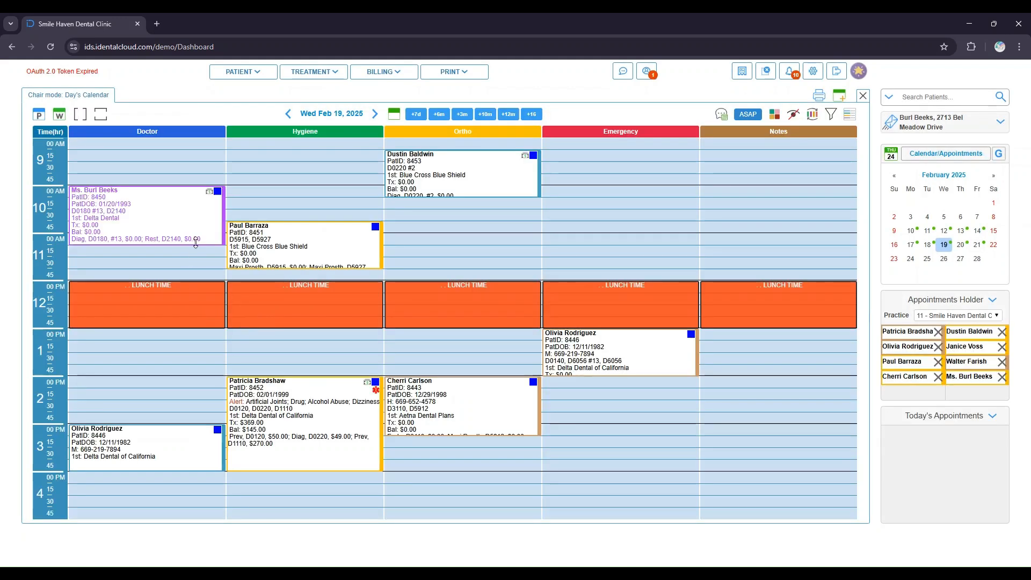
- Open the checked-out appointment's details to review its status, then close them
click(854, 121)
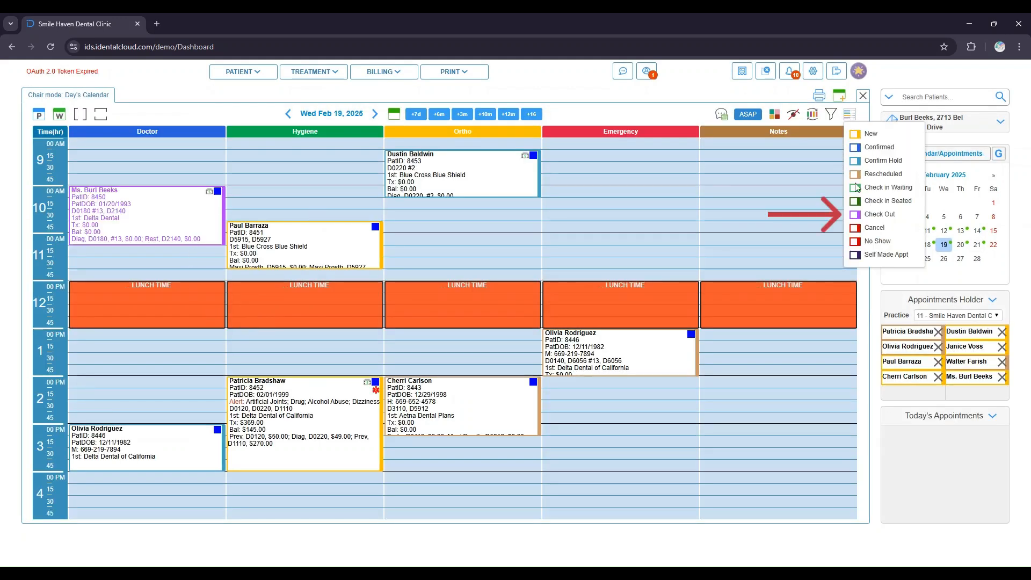
double_click(184, 224)
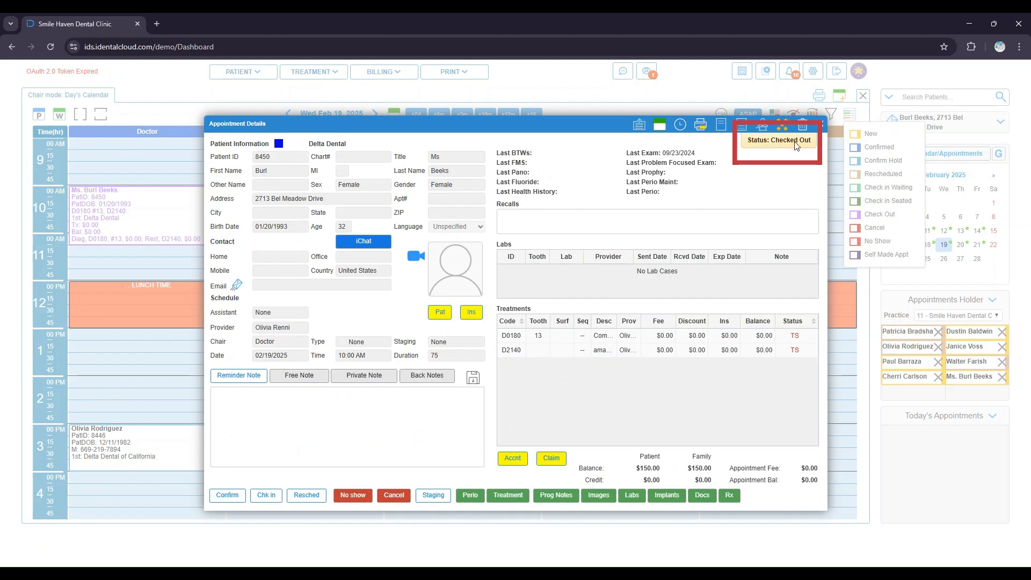
click(820, 125)
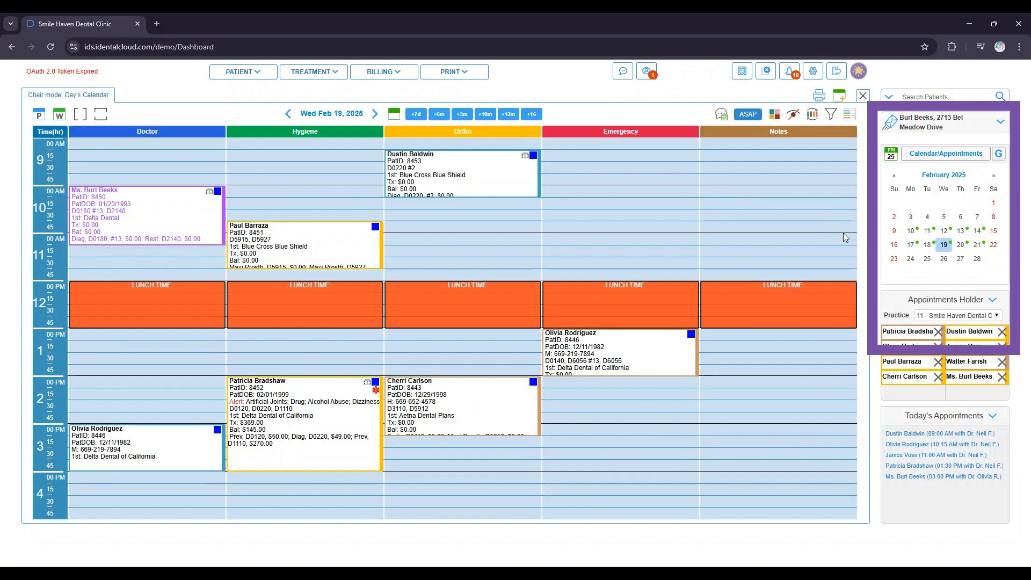
- Browse appointments on other dates, including December 2024, using the mini calendar
click(981, 250)
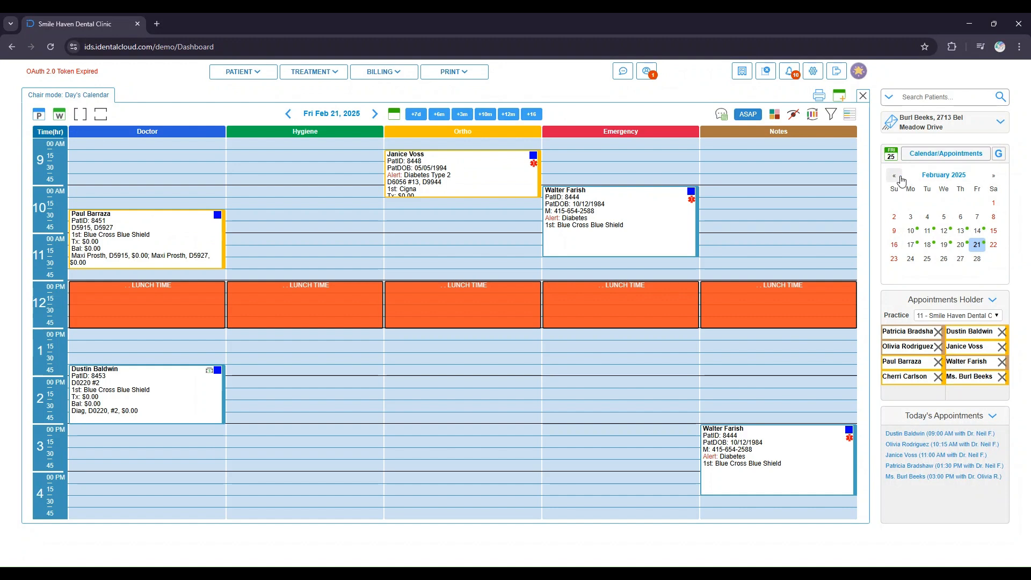
click(895, 177)
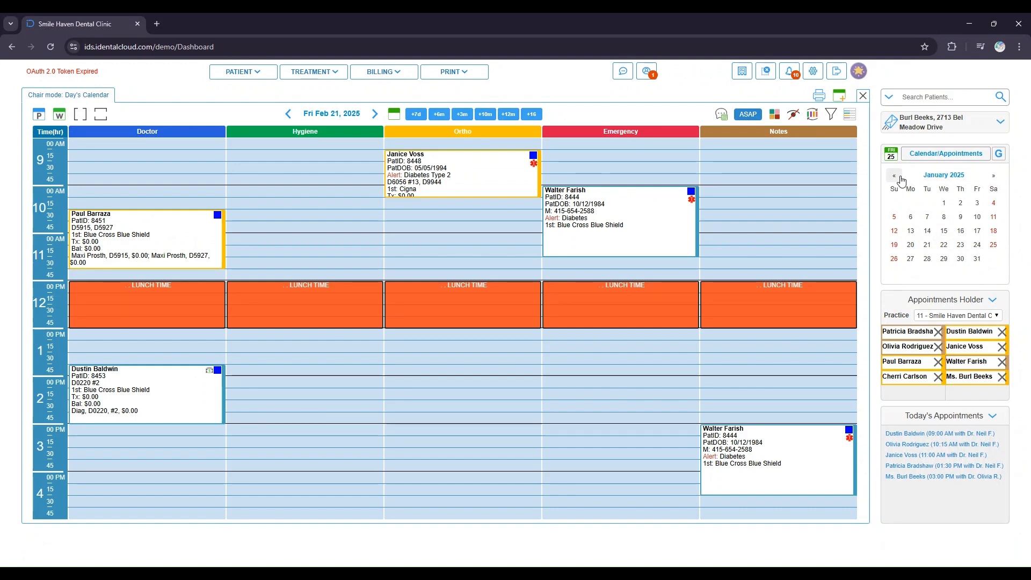
click(895, 176)
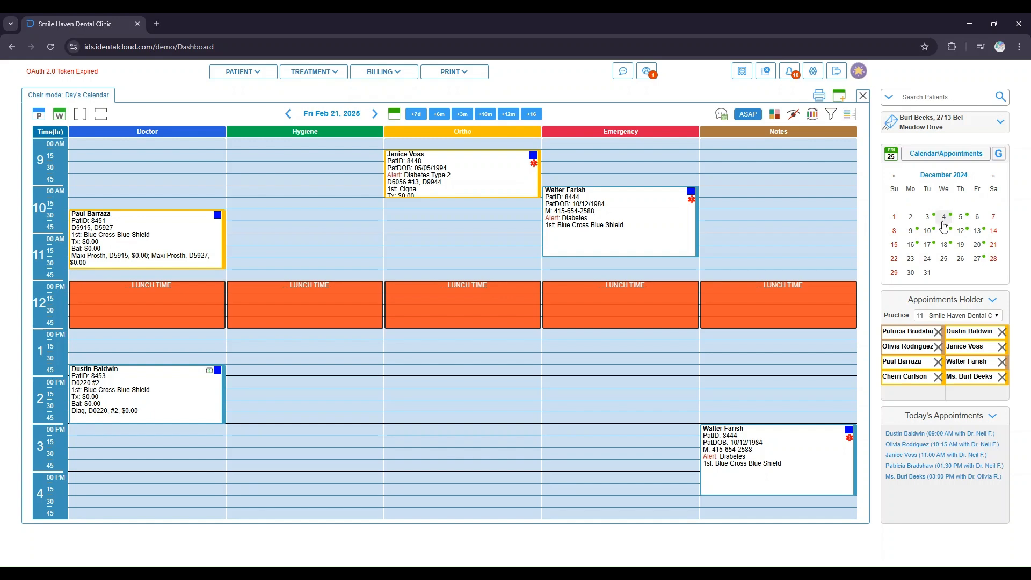
click(962, 235)
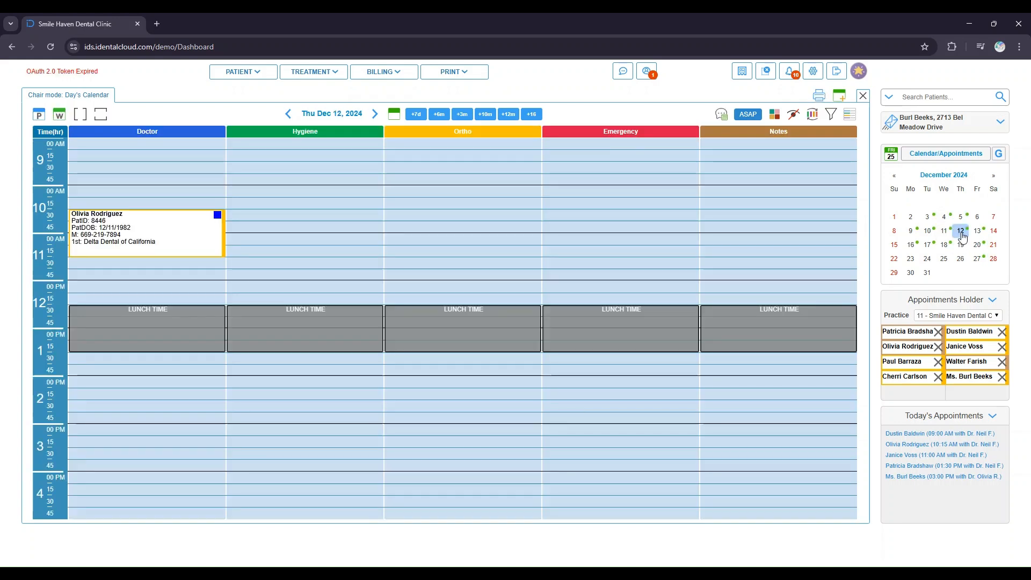
click(978, 235)
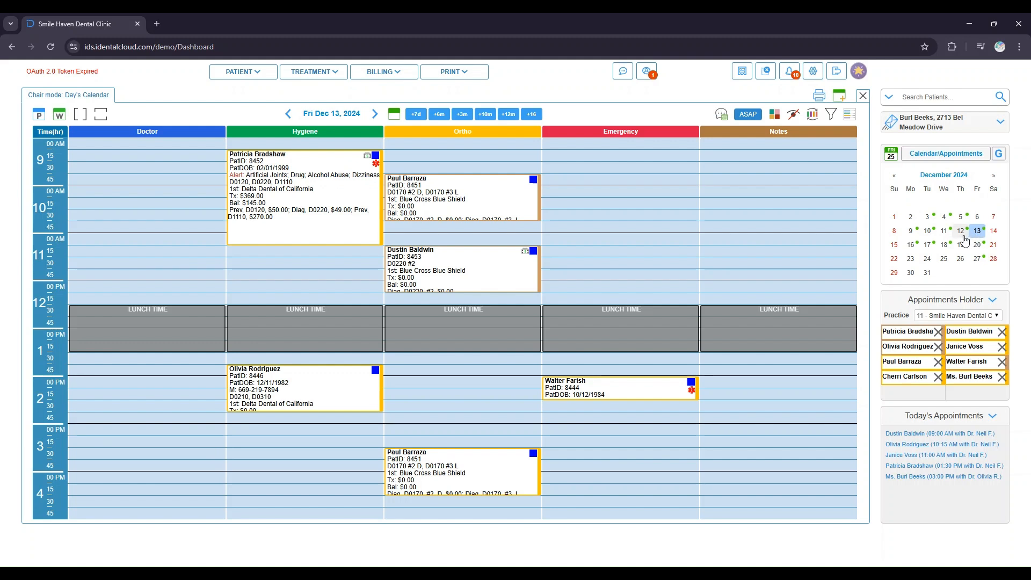
- Return to today's date and view its appointments in the glance list before going back to the calendar
click(896, 159)
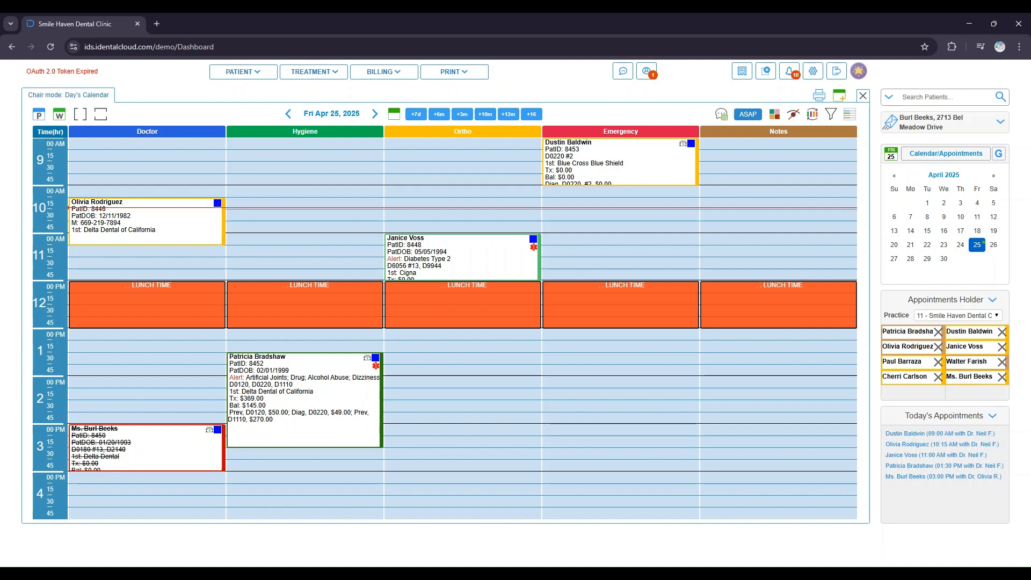
click(1000, 157)
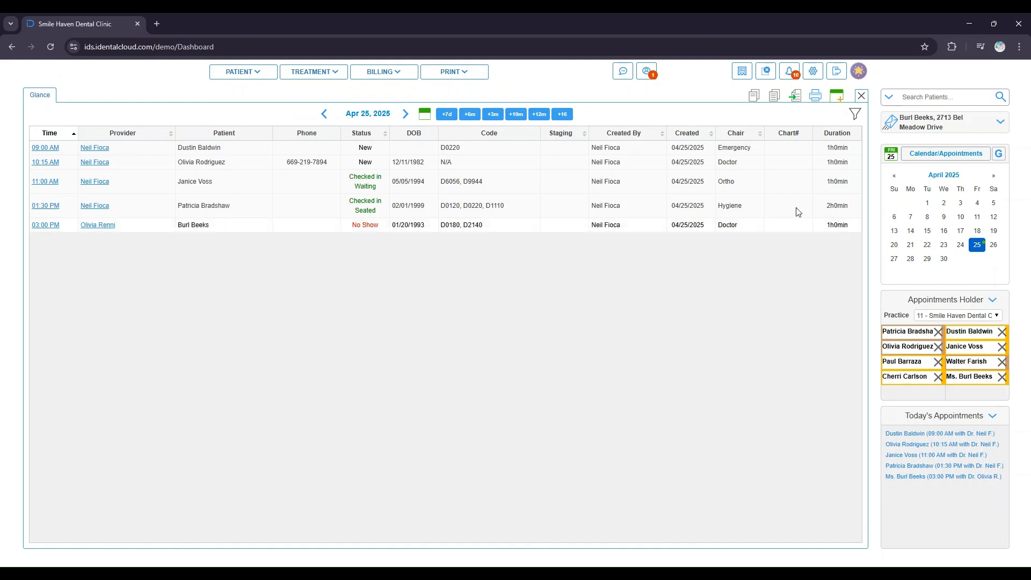
click(892, 155)
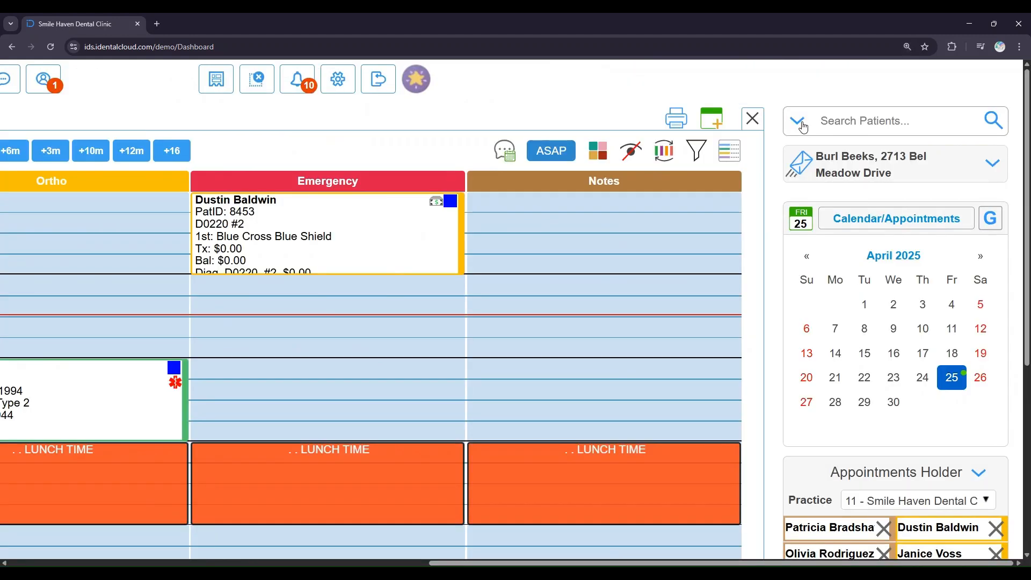
- Set patient search to First Name (Last Name), search by the patient's first name, and open her profile
click(799, 123)
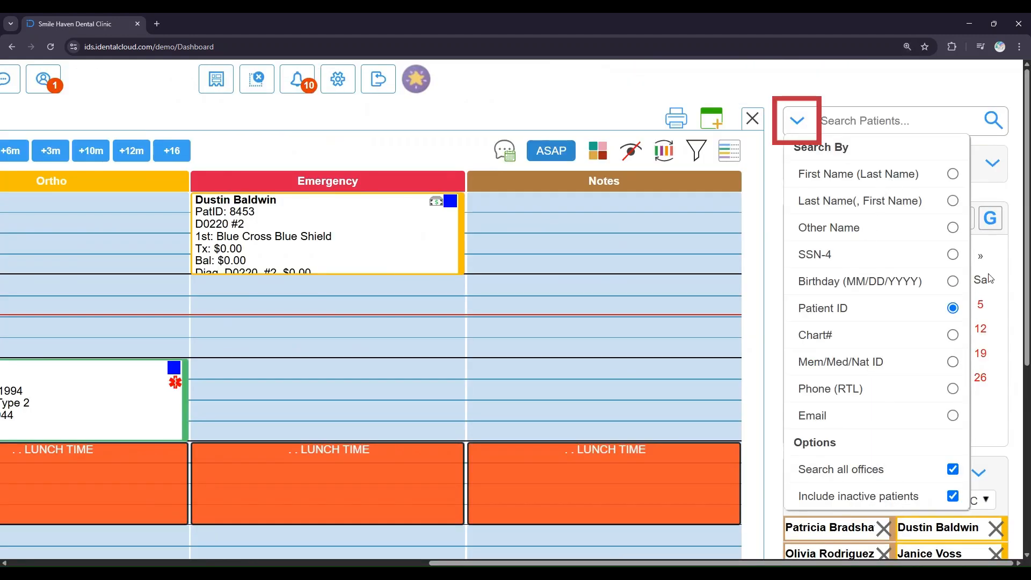
click(954, 173)
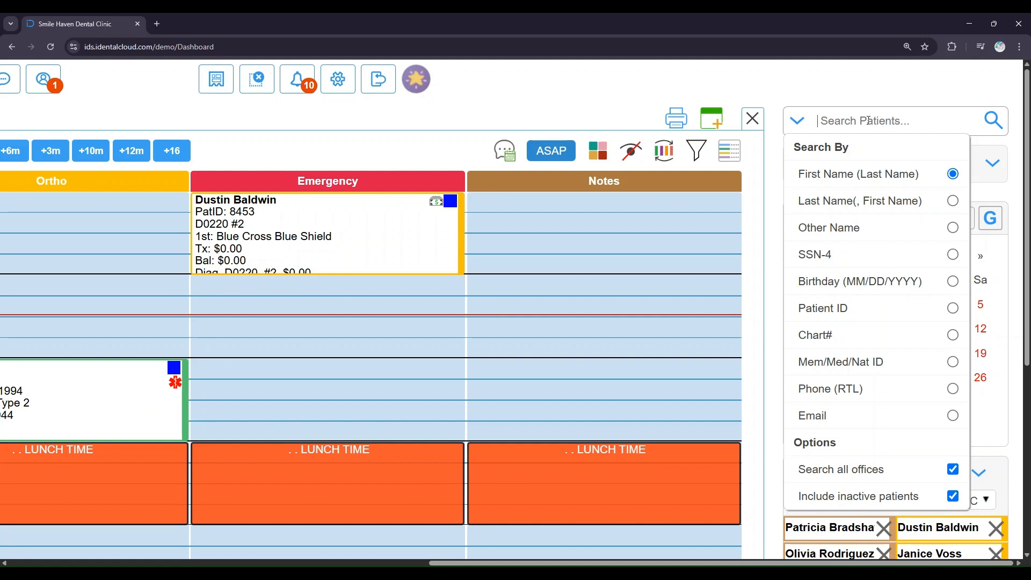
click(868, 120)
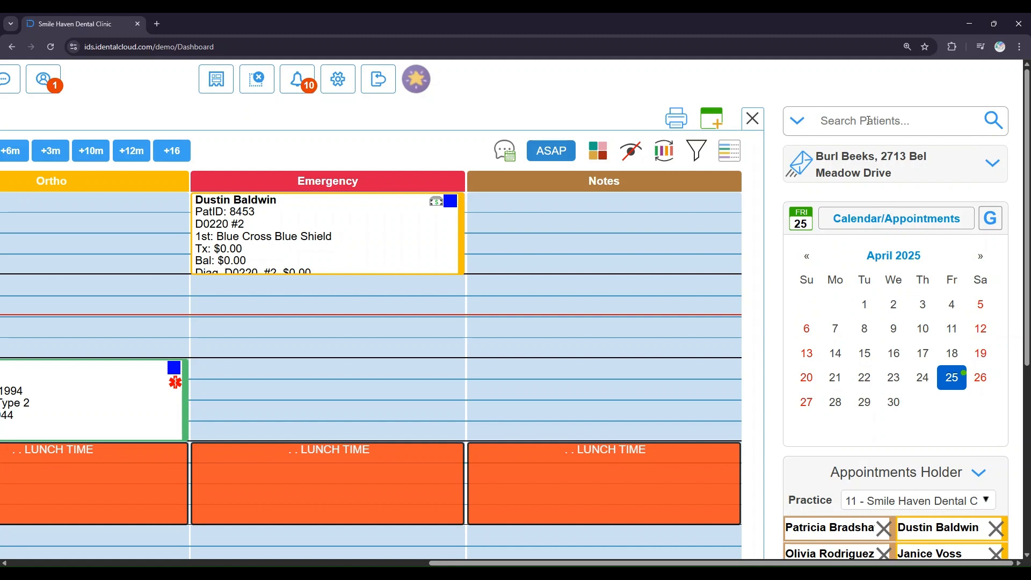
text(Patricia)
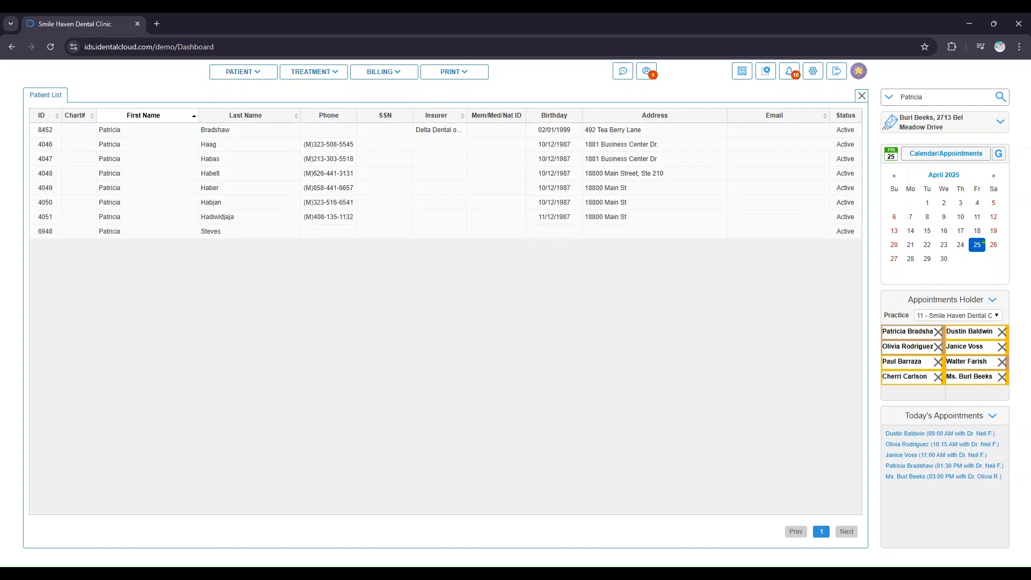
click(266, 136)
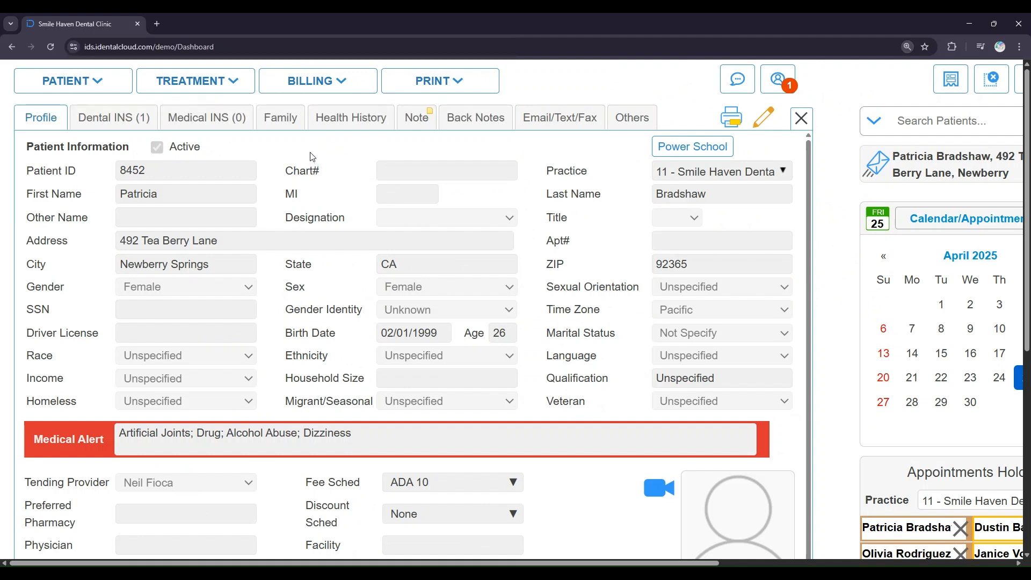
- Browse the Patient, Treatment, Billing and Print menus from the patient profile
click(101, 81)
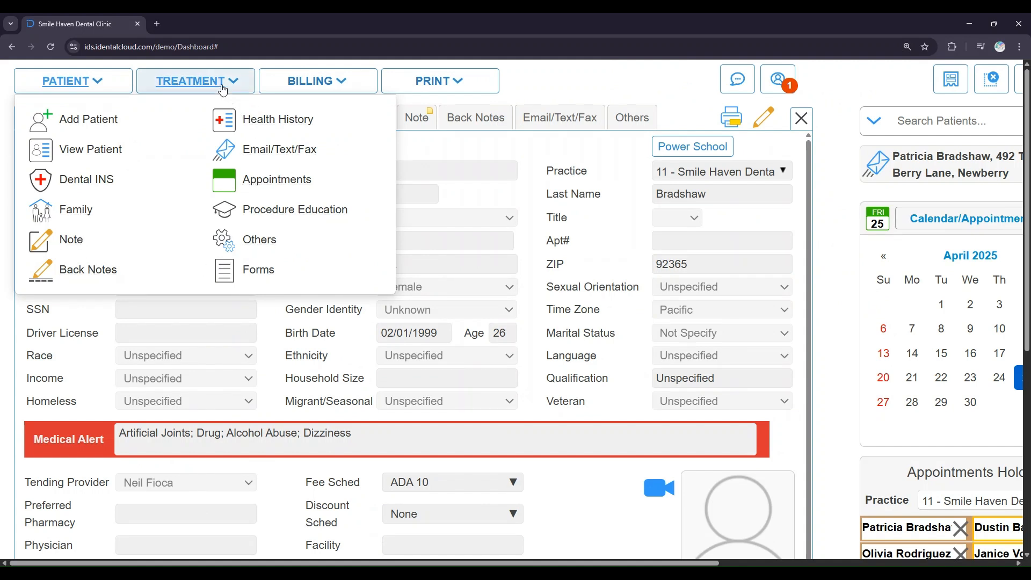
click(222, 84)
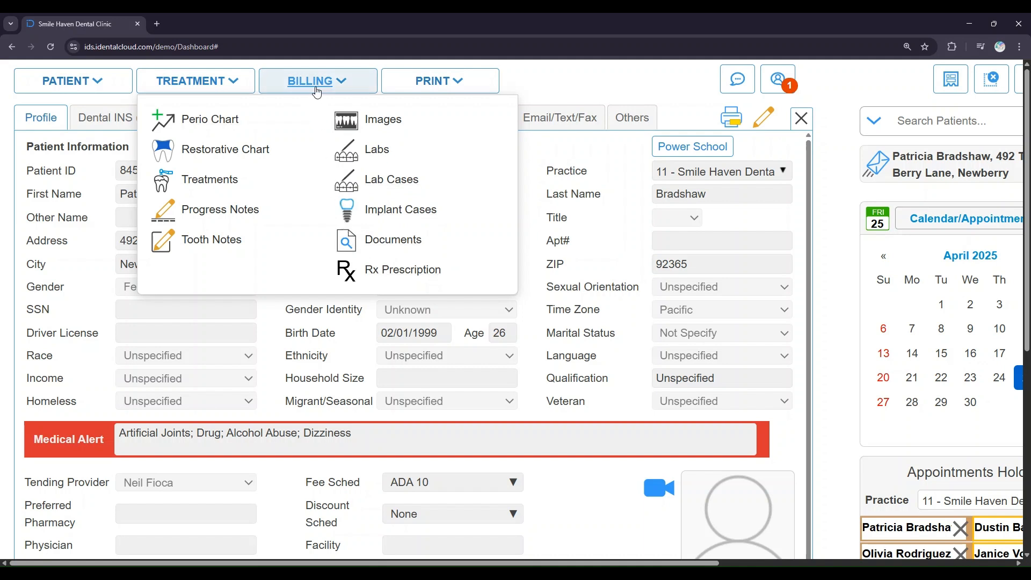
click(317, 92)
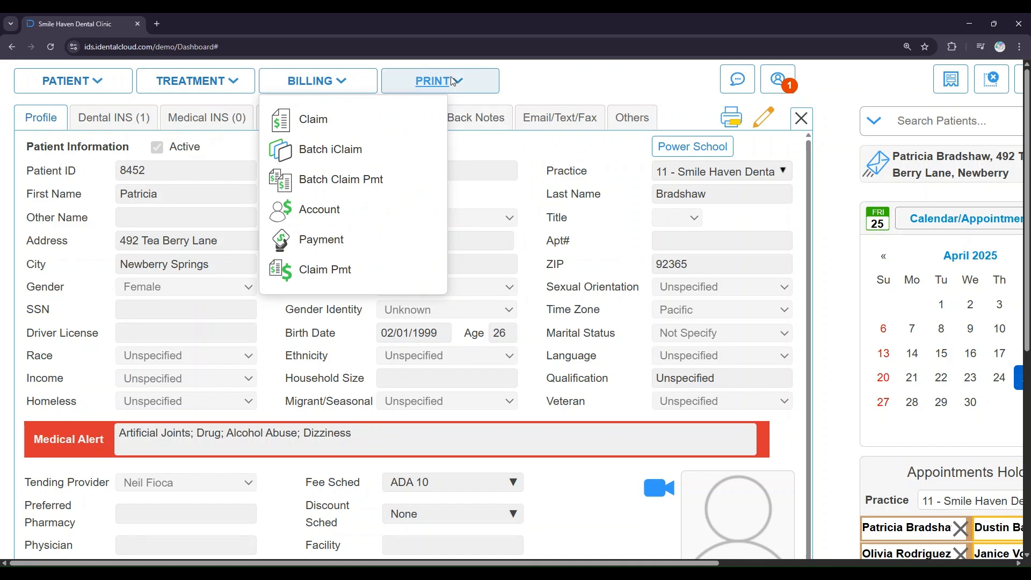
click(433, 83)
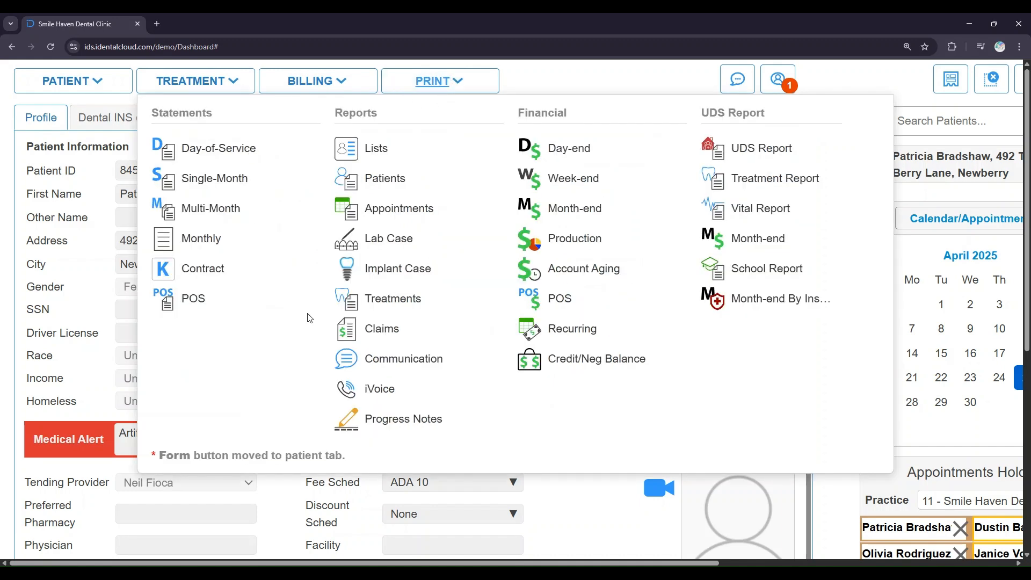